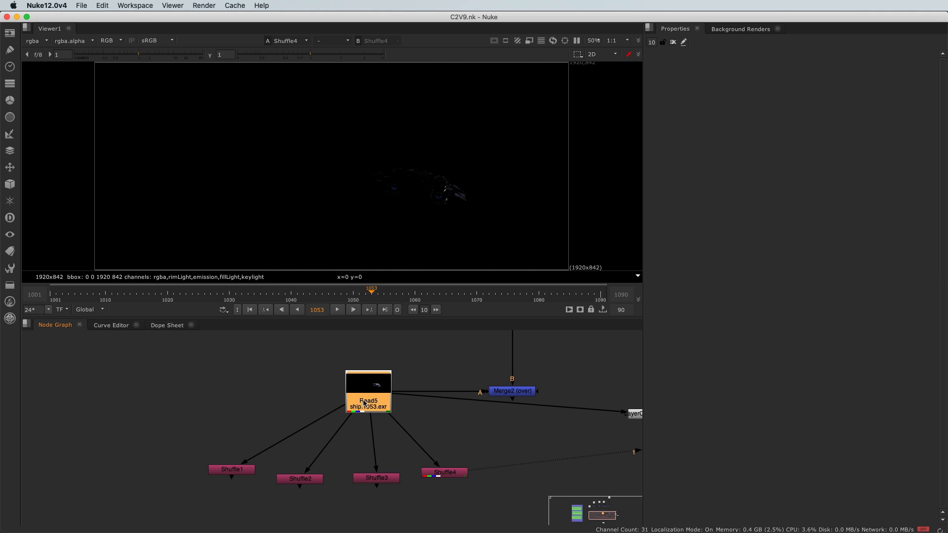
# Rename the Shuffle1 node, which extracts the emission pass, to Emission and shift it slightly away from the other Shuffle nodes.
pyautogui.moveTo(198, 436); pyautogui.dragTo(484, 509)
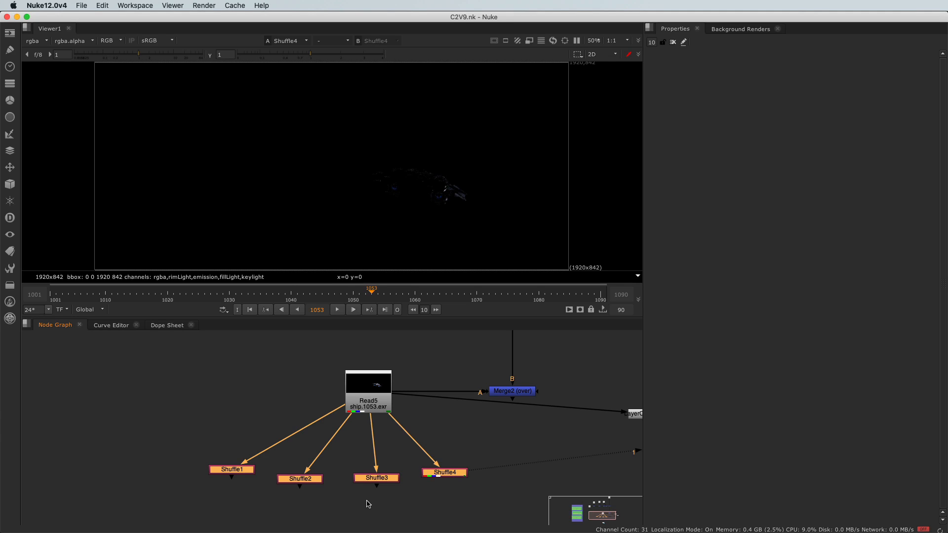
pyautogui.scroll(3, 273, 487)
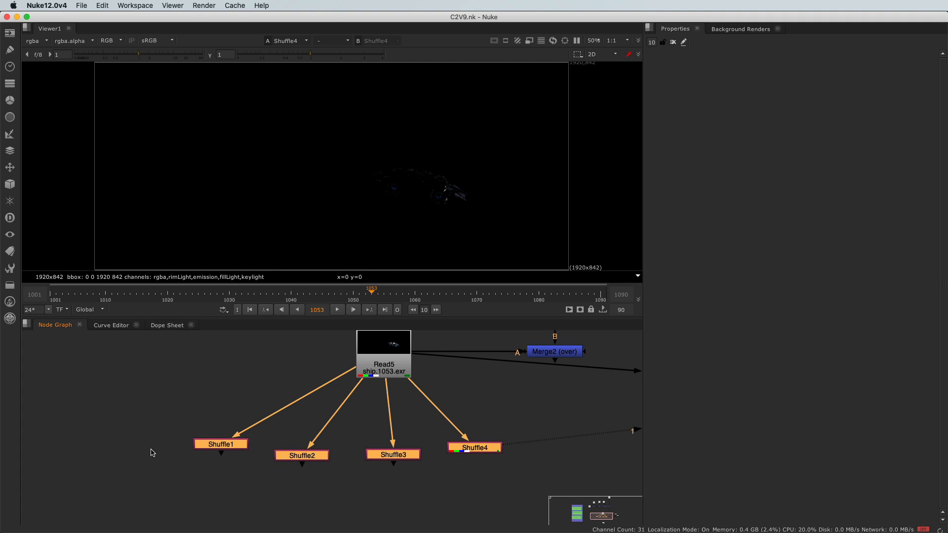
pyautogui.click(196, 475)
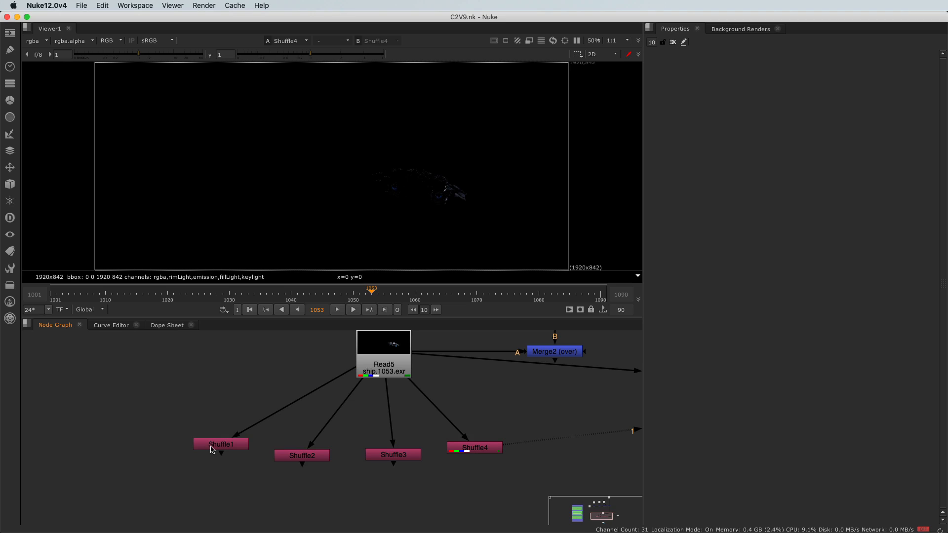
pyautogui.moveTo(213, 449); pyautogui.dragTo(201, 455)
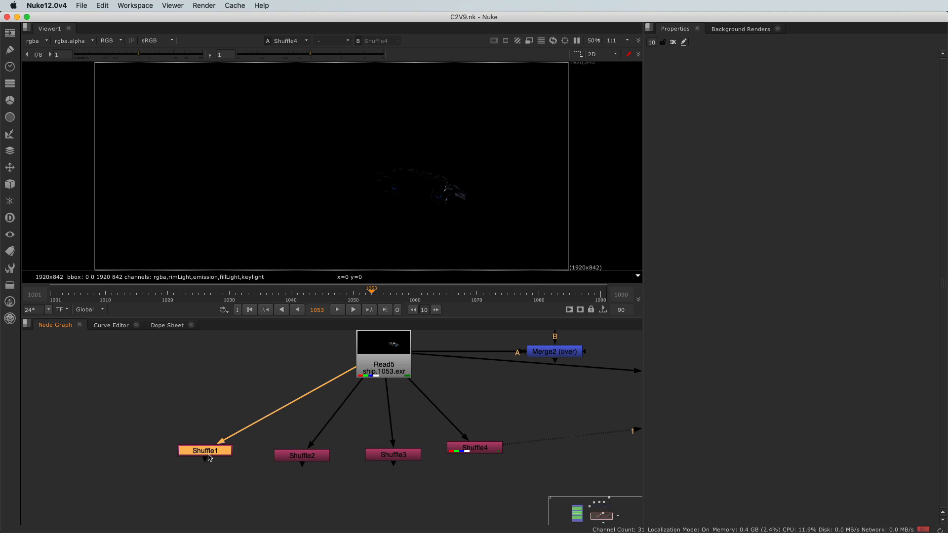
pyautogui.doubleClick(208, 456)
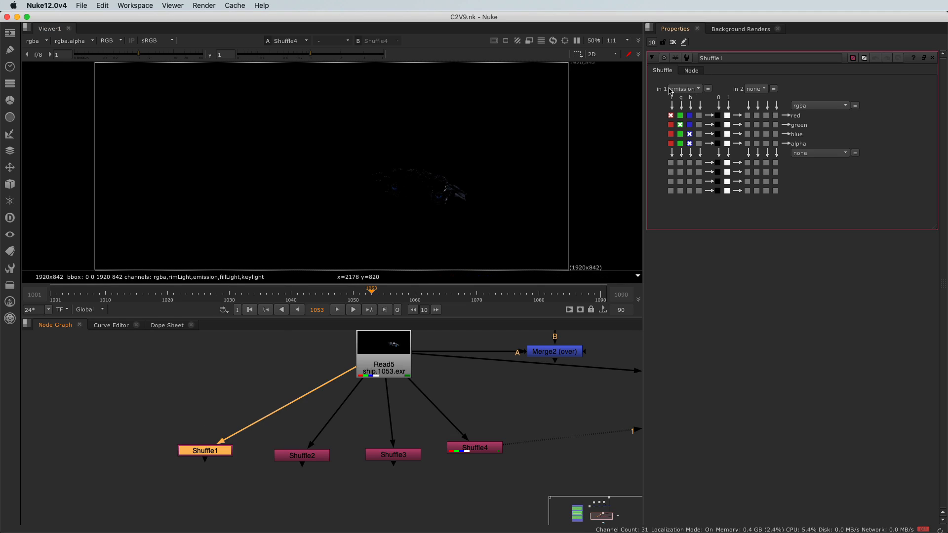
pyautogui.doubleClick(734, 59)
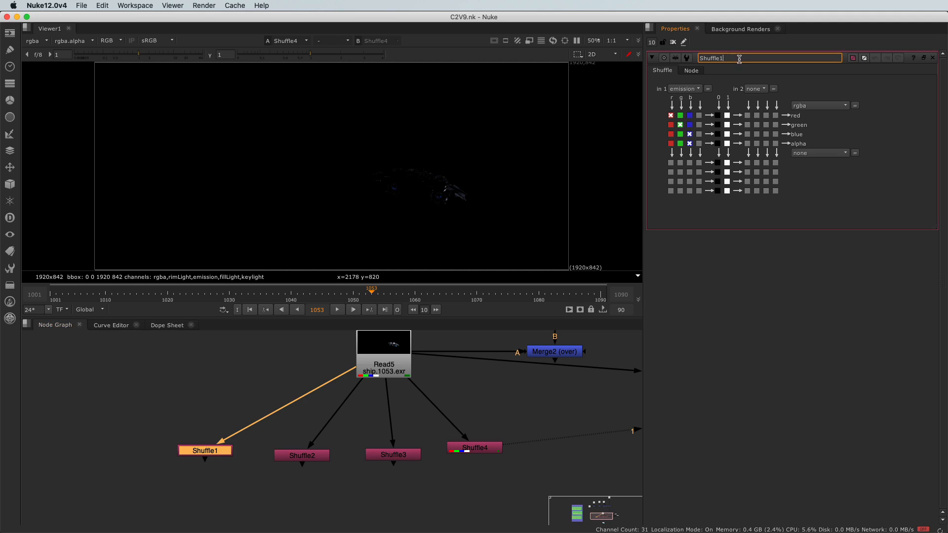
pyautogui.write('Emission')
pyautogui.press('Return')
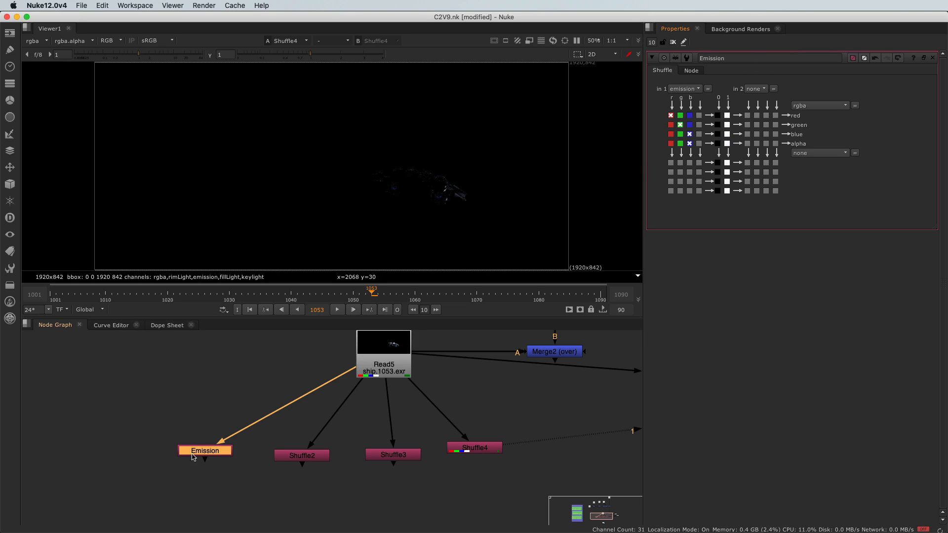
pyautogui.moveTo(201, 454); pyautogui.dragTo(196, 461)
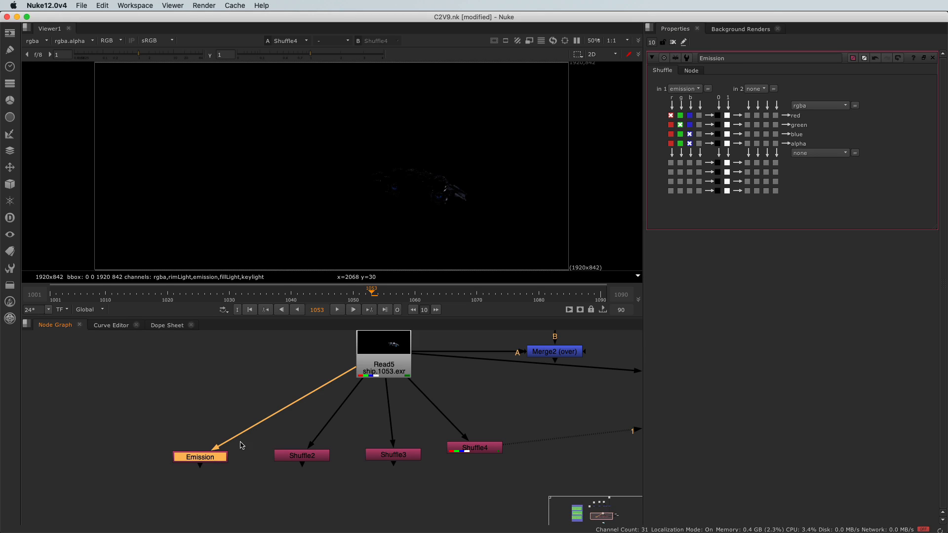
# Rename the Shuffle2 node to fillLight, matching its input layer.
pyautogui.click(303, 457)
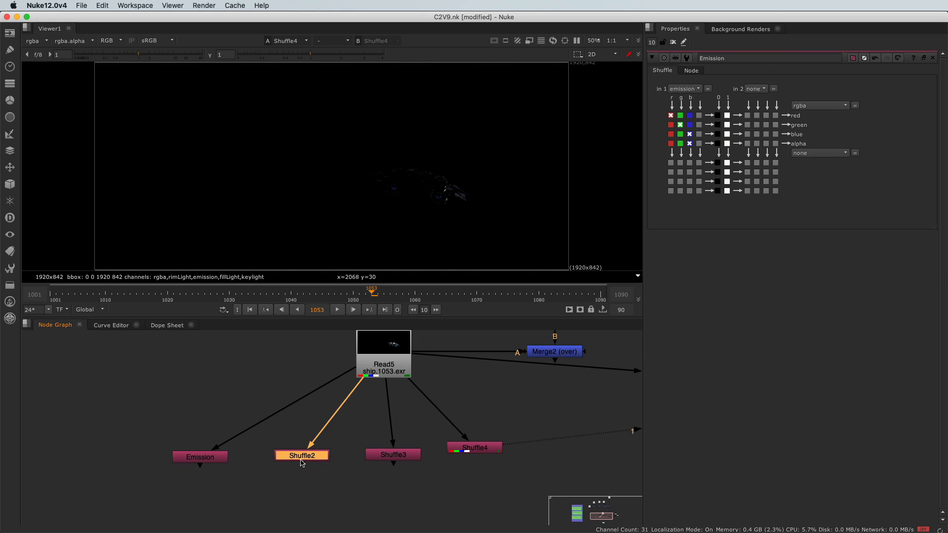
pyautogui.doubleClick(302, 462)
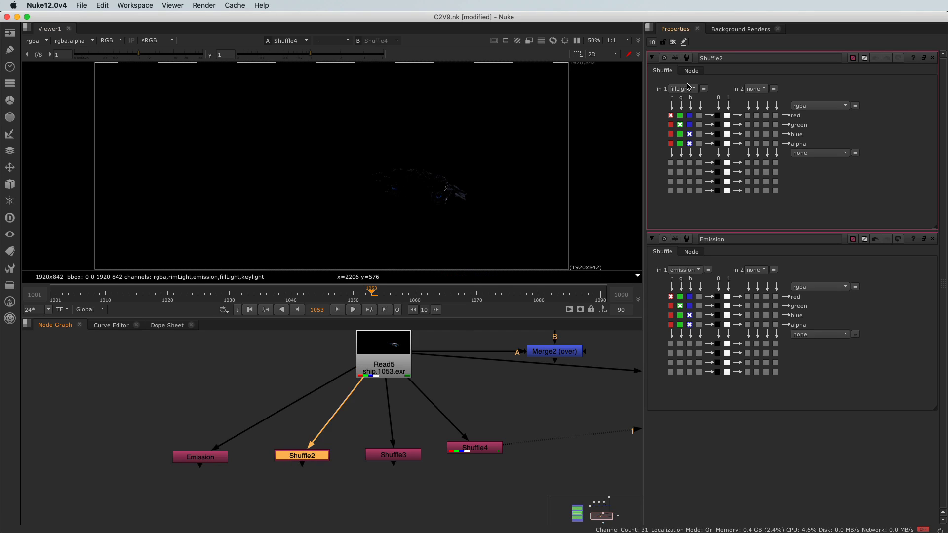
pyautogui.doubleClick(735, 58)
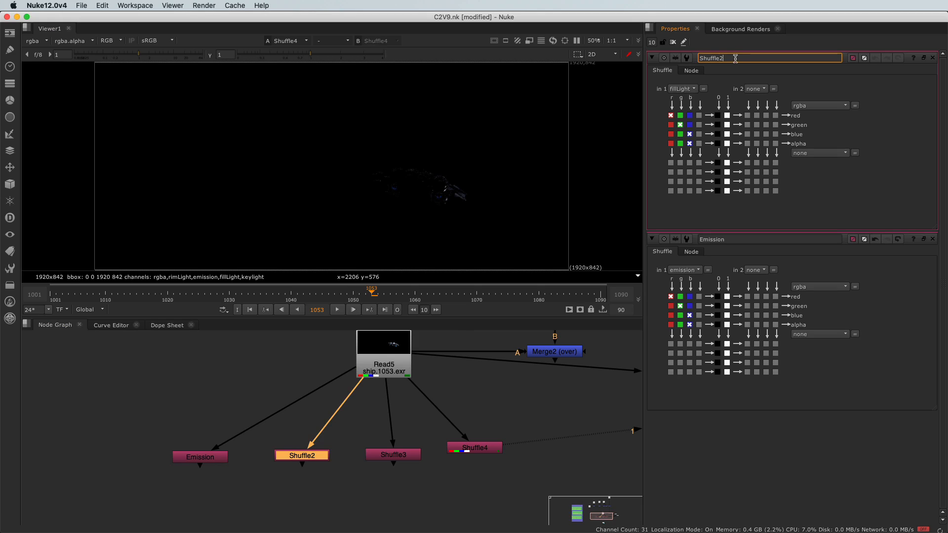
pyautogui.write('fillLight')
pyautogui.press('Return')
# Rename the Shuffle3 node to keylight directly in the node graph and nudge it toward fillLight.
pyautogui.doubleClick(404, 458)
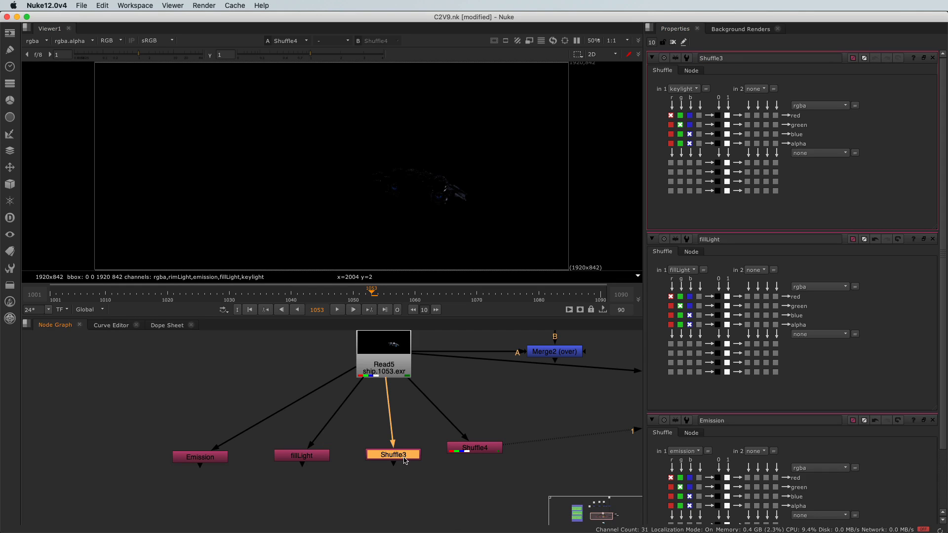
pyautogui.moveTo(404, 461); pyautogui.dragTo(399, 461)
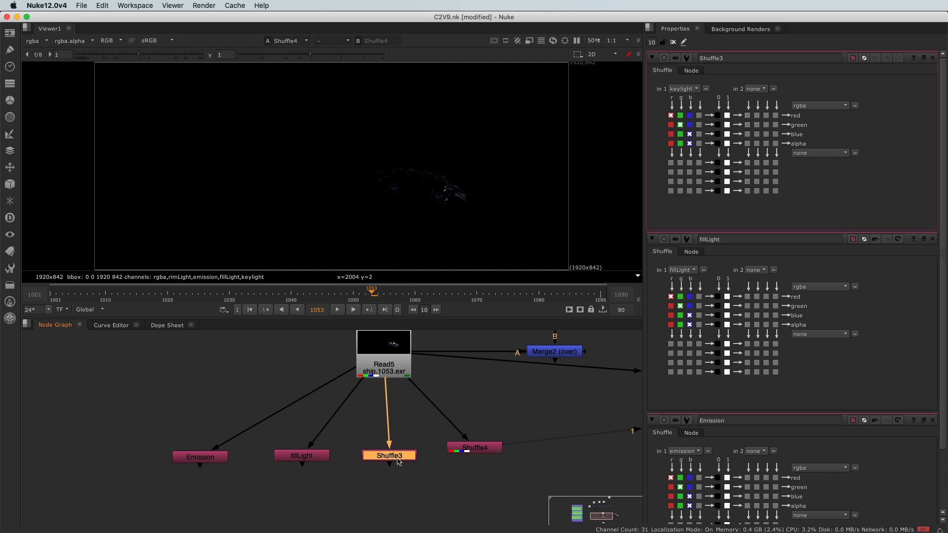
pyautogui.press('n')
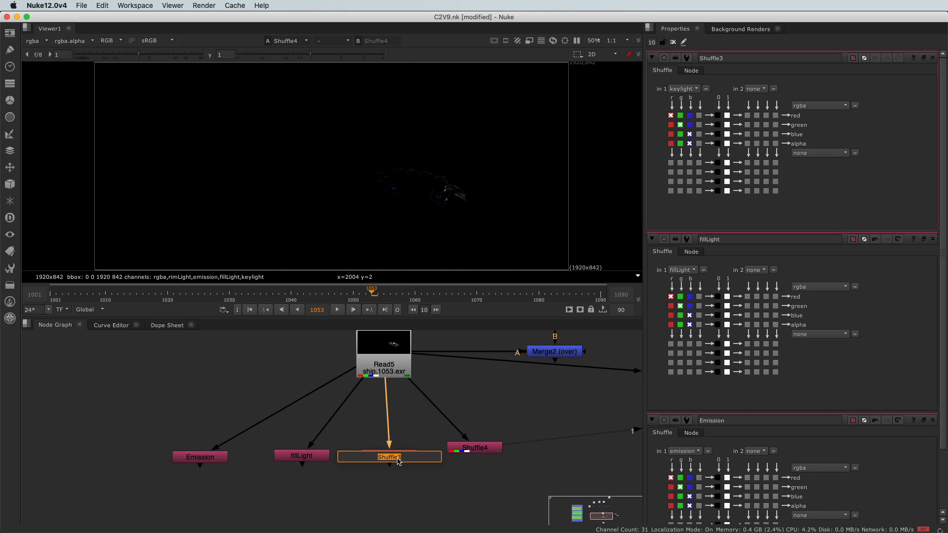
pyautogui.write('kel')
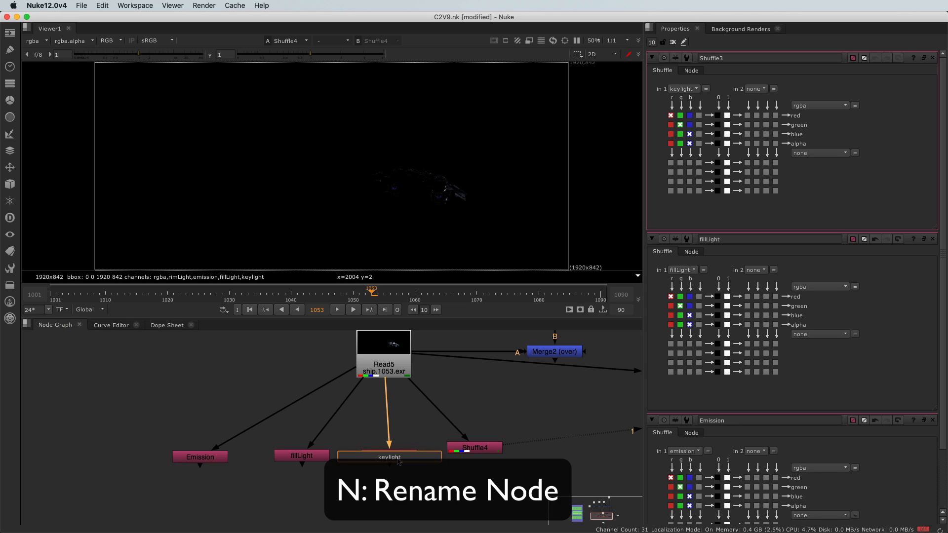
pyautogui.press('Return')
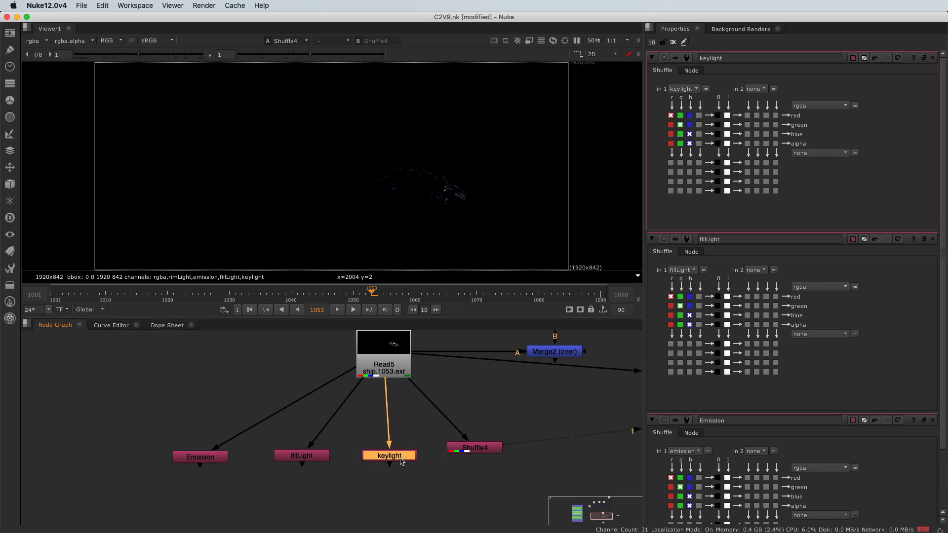
# Rename the Shuffle4 node to rimlight directly in the node graph.
pyautogui.click(474, 454)
pyautogui.doubleClick(474, 454)
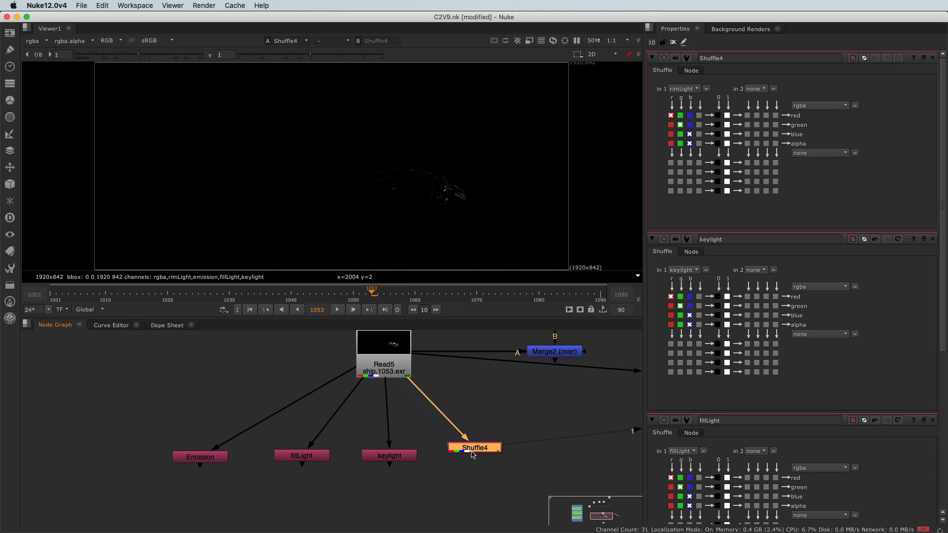
pyautogui.write('n')
pyautogui.write('ri')
pyautogui.write('mlight')
pyautogui.press('Return')
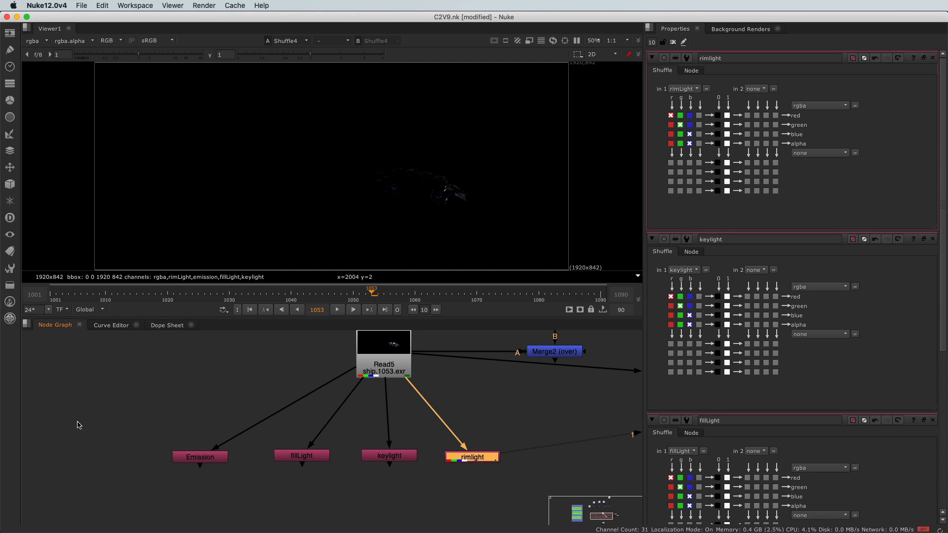
# Line up the keylight, fillLight and Emission nodes in an even row with rimlight beneath the ship Read node.
pyautogui.click(99, 425)
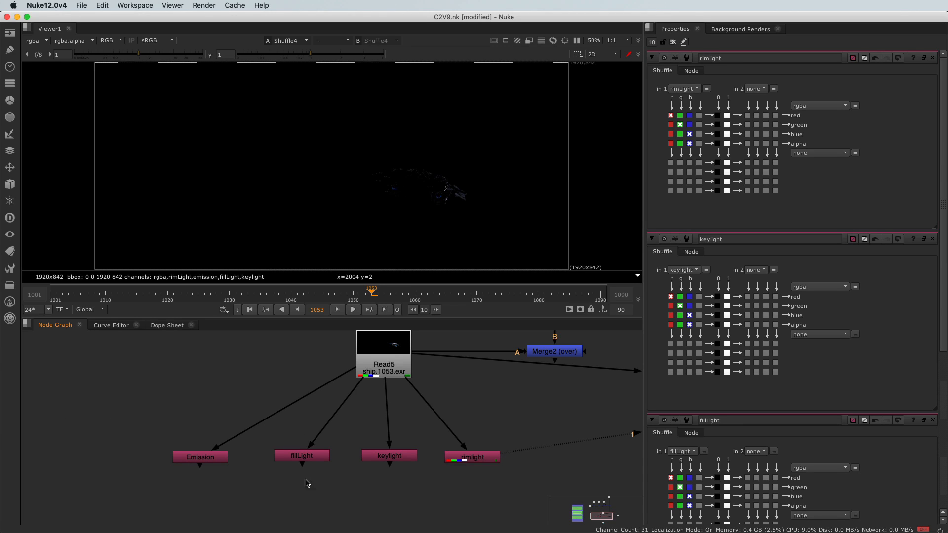
pyautogui.click(369, 459)
pyautogui.click(325, 462)
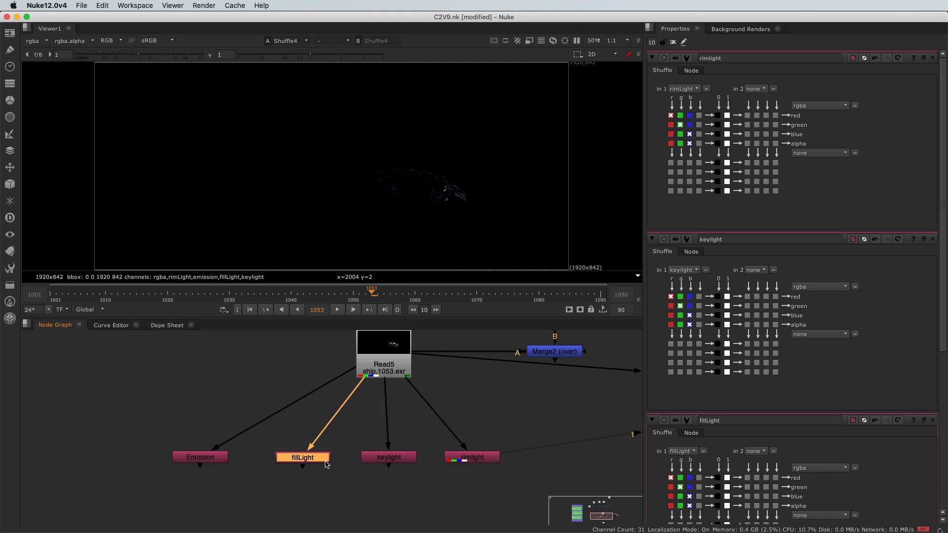
pyautogui.click(217, 462)
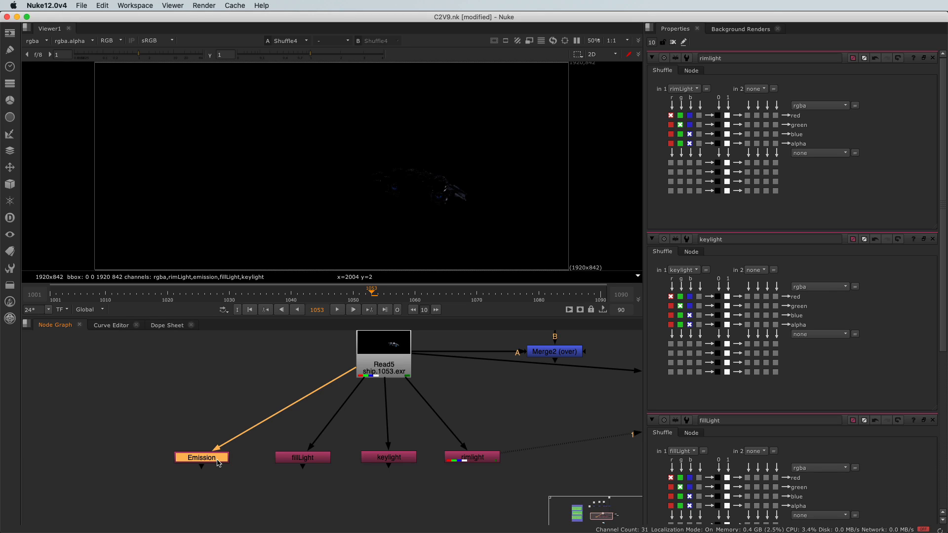
pyautogui.moveTo(212, 434); pyautogui.dragTo(184, 432, button='middle')
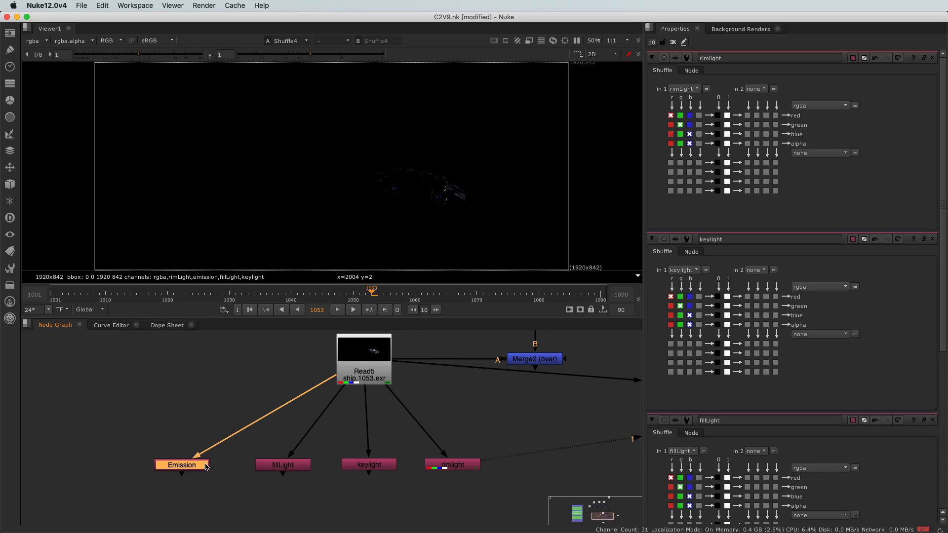
pyautogui.moveTo(187, 471); pyautogui.dragTo(193, 471)
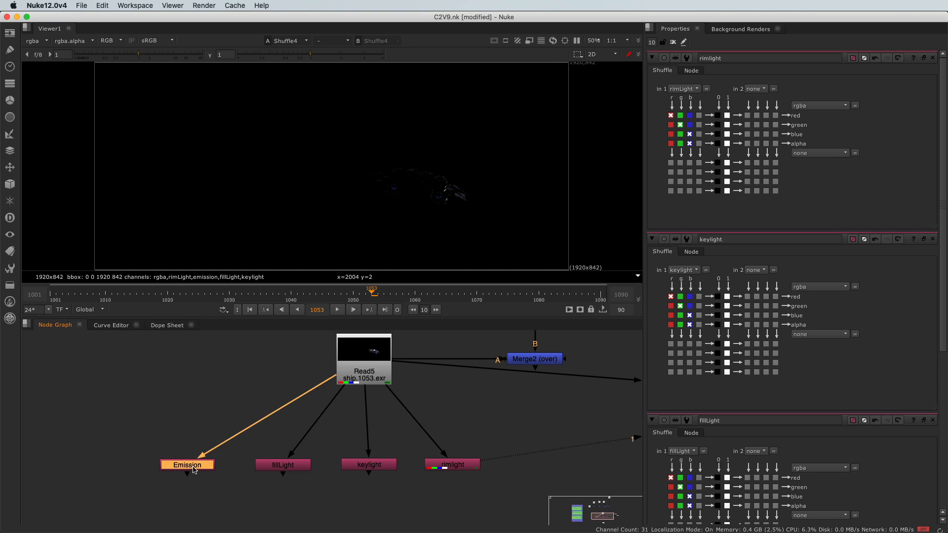
# Turn on the postage stamp thumbnail for the Emission node and inspect it up close.
pyautogui.click(102, 5)
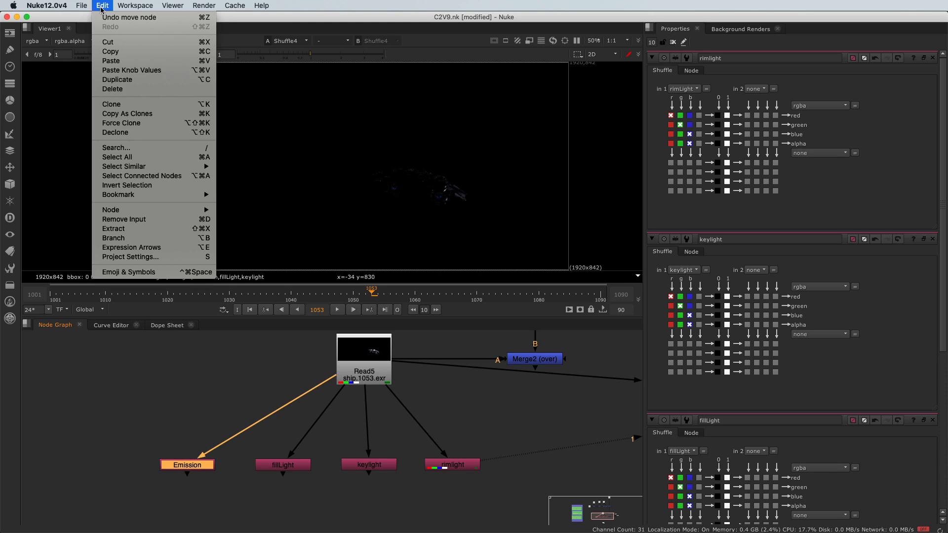
pyautogui.moveTo(139, 211)
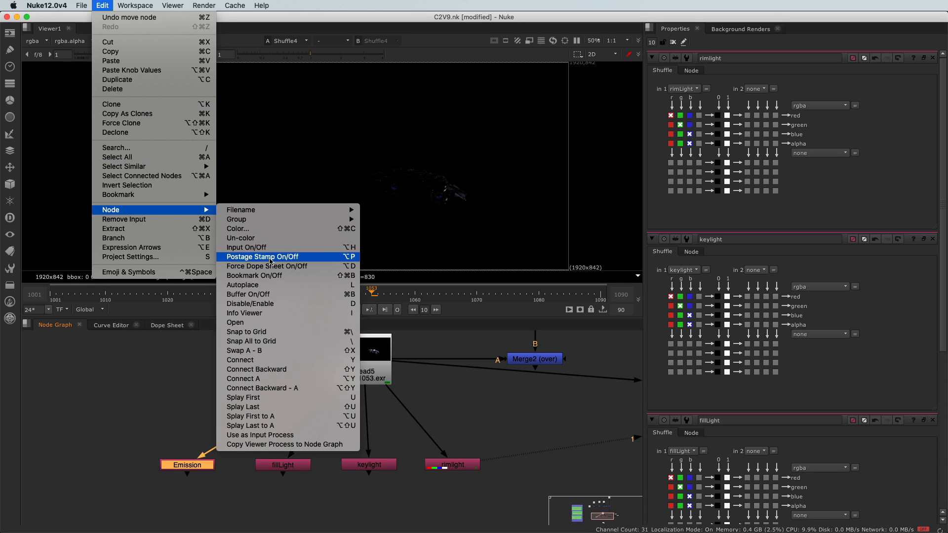
pyautogui.click(271, 261)
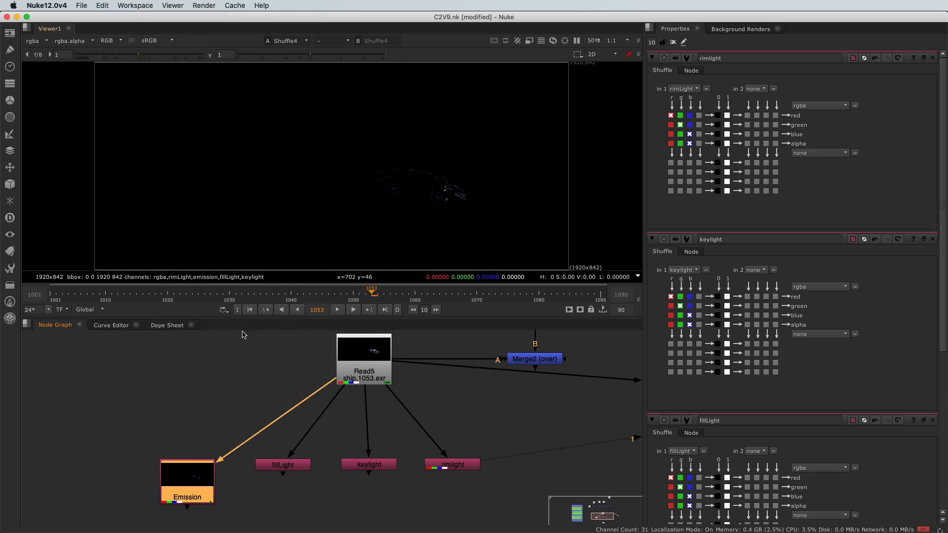
pyautogui.scroll(-2, 188, 465)
pyautogui.scroll(5, 186, 464)
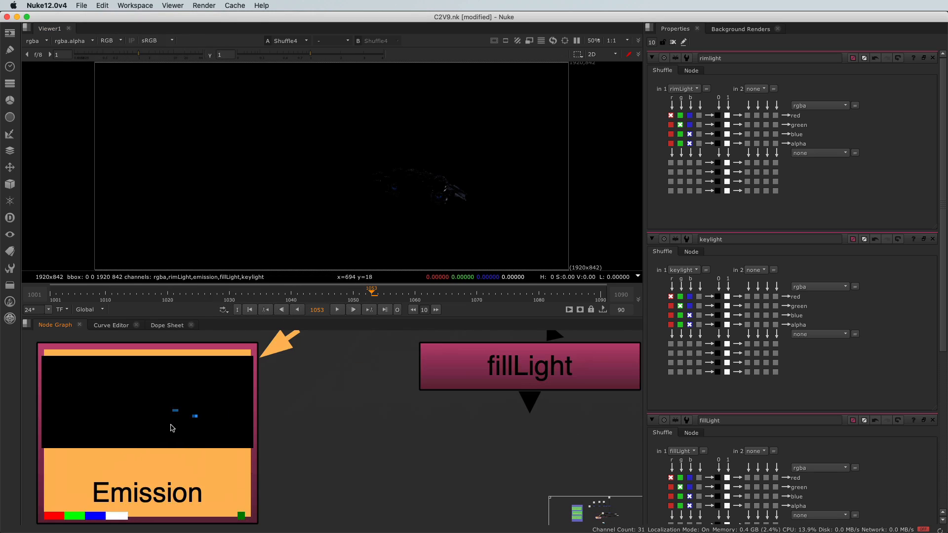
pyautogui.scroll(-6, 216, 444)
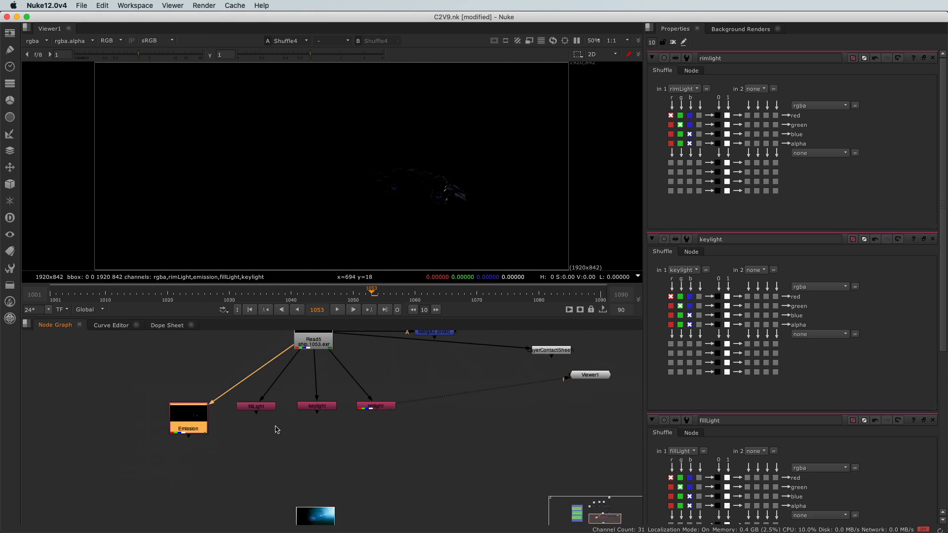
# Turn on postage stamp thumbnails for the fillLight, keylight and rimlight nodes together.
pyautogui.moveTo(416, 399); pyautogui.dragTo(193, 485)
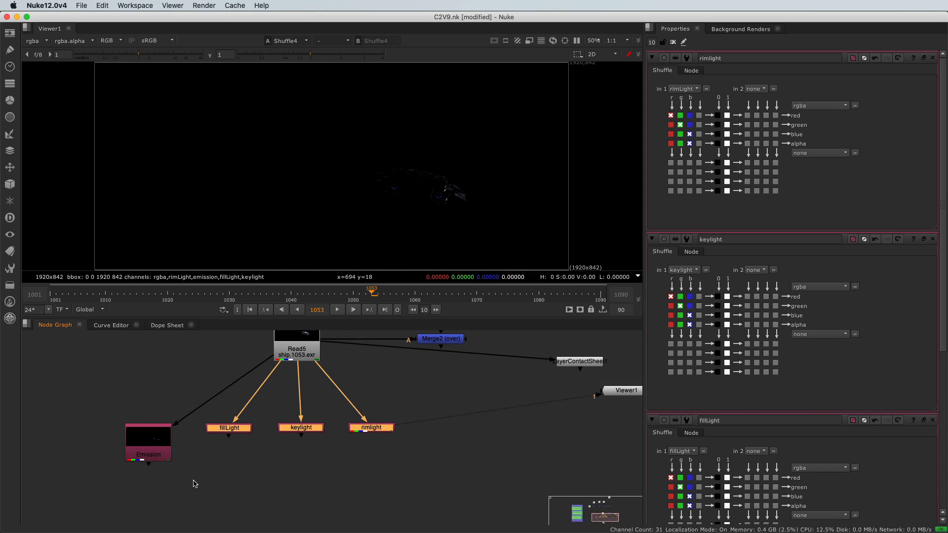
pyautogui.hotkey('alt', 'p')
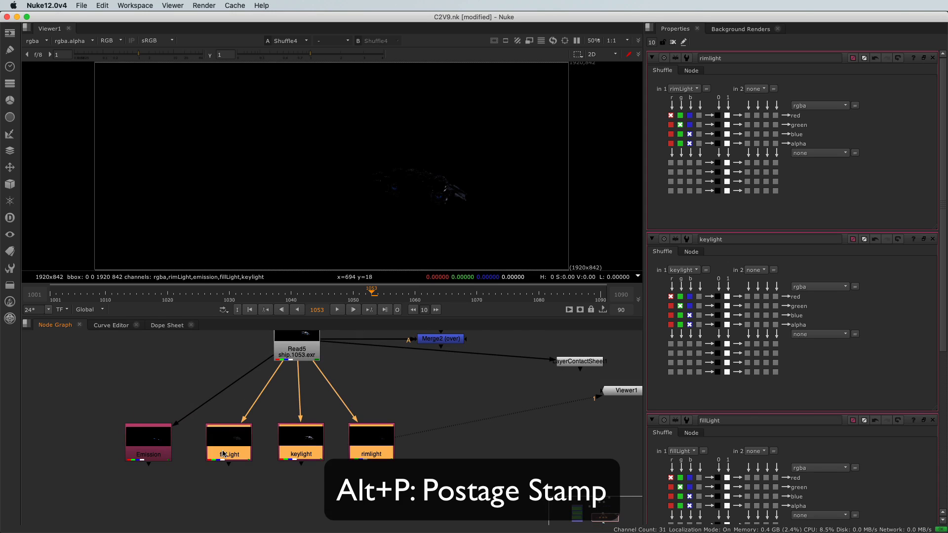
pyautogui.scroll(5, 229, 449)
pyautogui.hscroll(10, 203, 424)
pyautogui.scroll(-10, 399, 424)
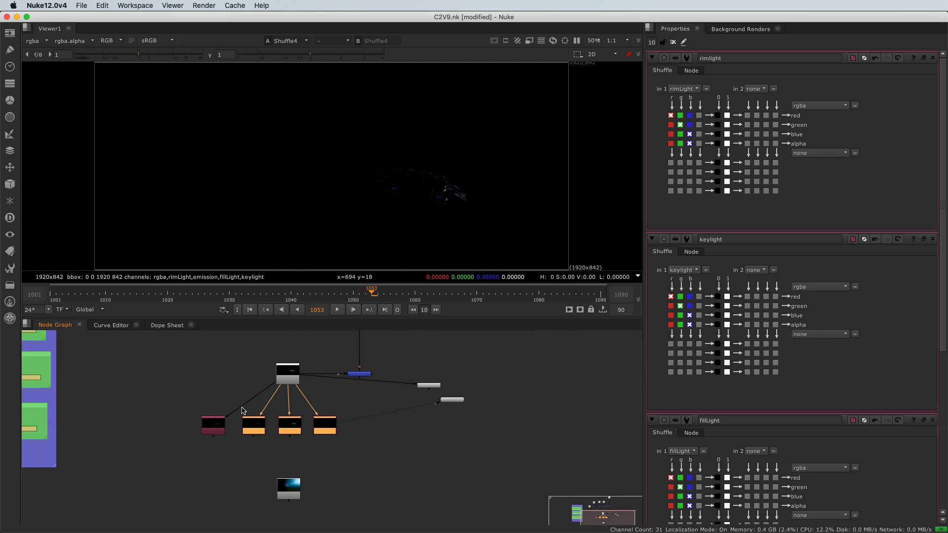
pyautogui.scroll(2, 365, 407)
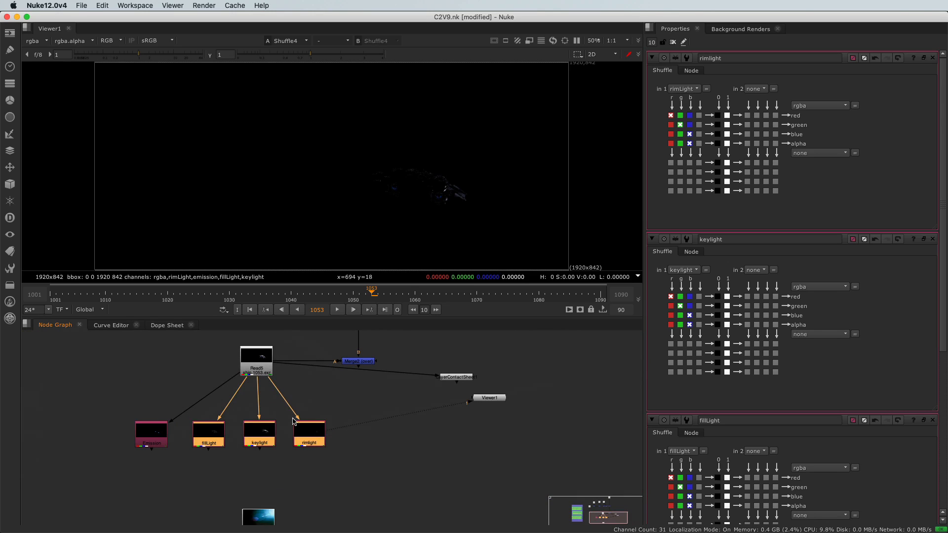
# Turn on the postage stamp thumbnail for the Merge2 (over) node and inspect it up close.
pyautogui.moveTo(336, 384); pyautogui.dragTo(340, 436, button='middle')
pyautogui.moveTo(333, 391); pyautogui.dragTo(395, 437)
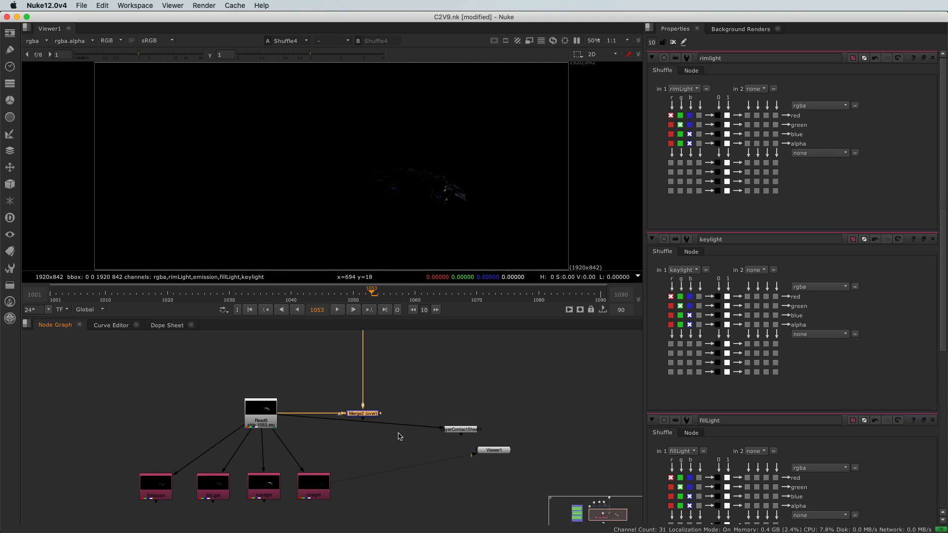
pyautogui.hotkey('alt', 'p')
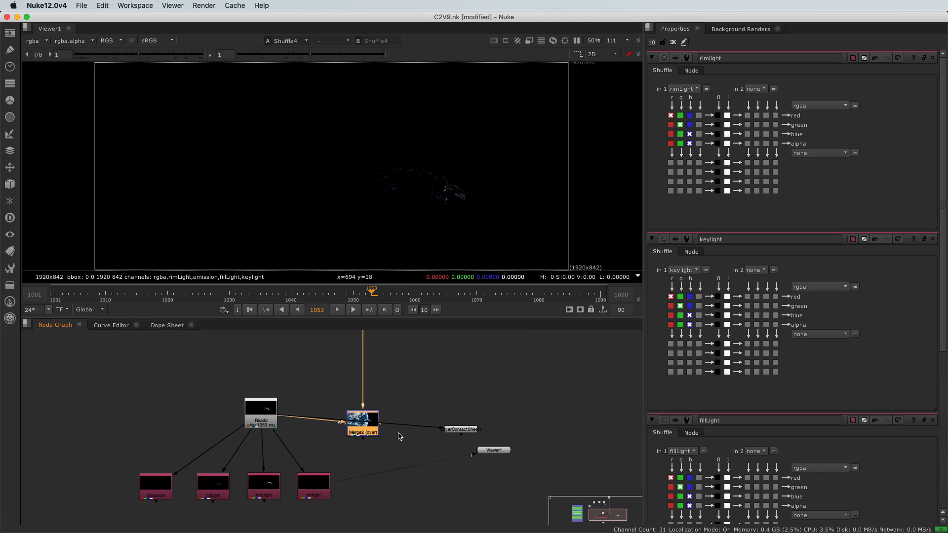
pyautogui.scroll(5, 369, 435)
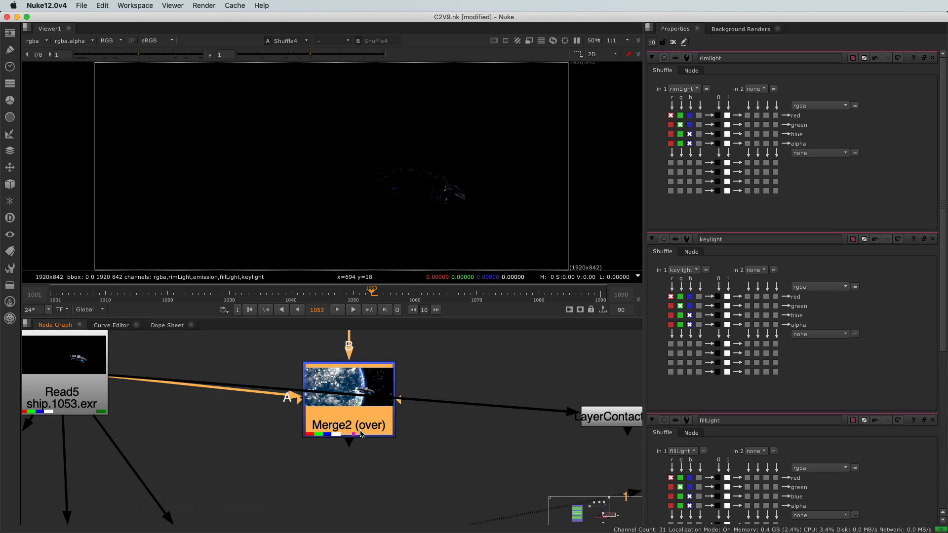
# Line up the Merge2 (over) node level with the ship Read node and turn off Merge2's postage stamp.
pyautogui.moveTo(354, 426); pyautogui.dragTo(358, 398)
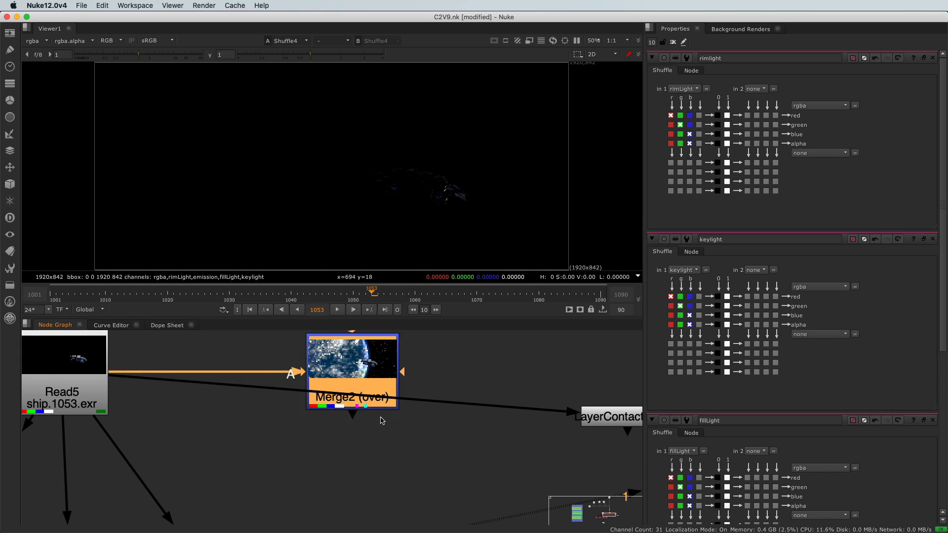
pyautogui.scroll(-5, 322, 432)
pyautogui.moveTo(313, 443); pyautogui.dragTo(321, 437, button='middle')
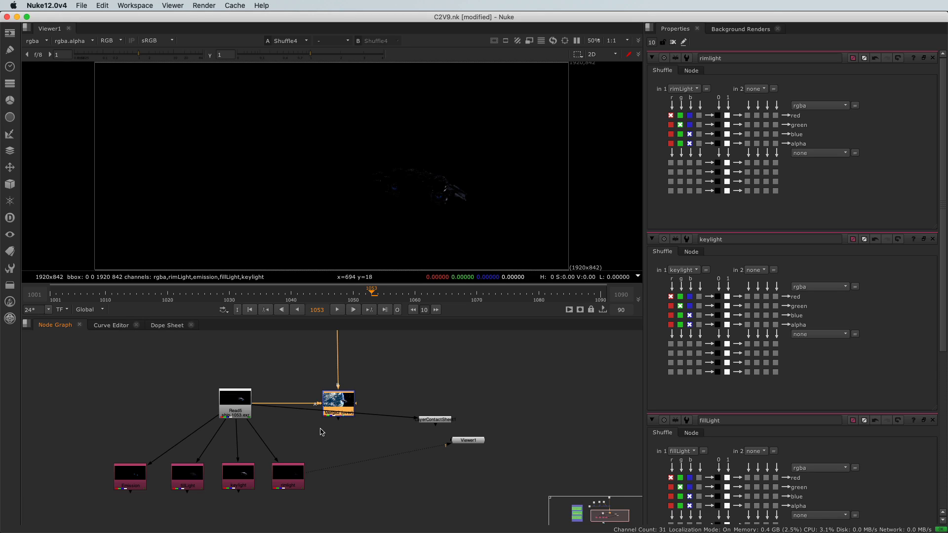
pyautogui.scroll(2, 321, 432)
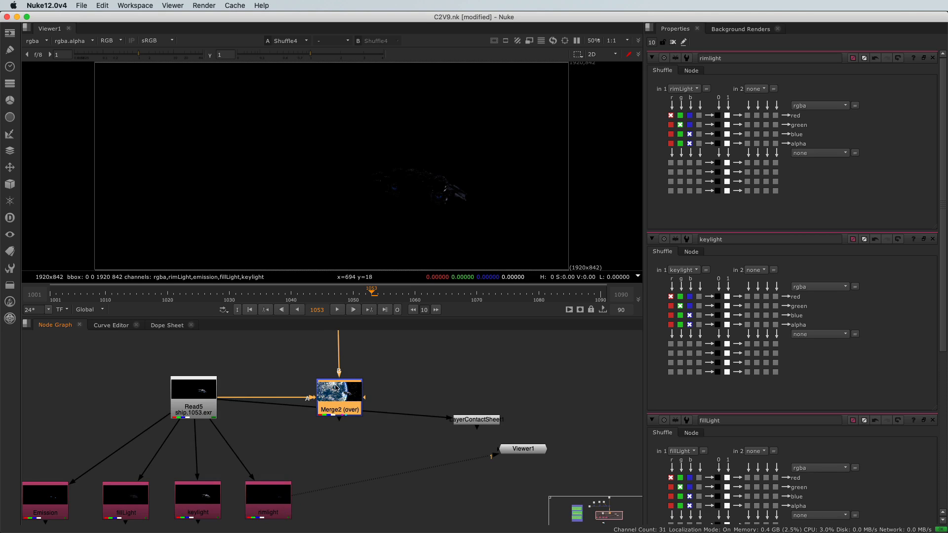
pyautogui.scroll(-5, 339, 401)
pyautogui.scroll(5, 329, 401)
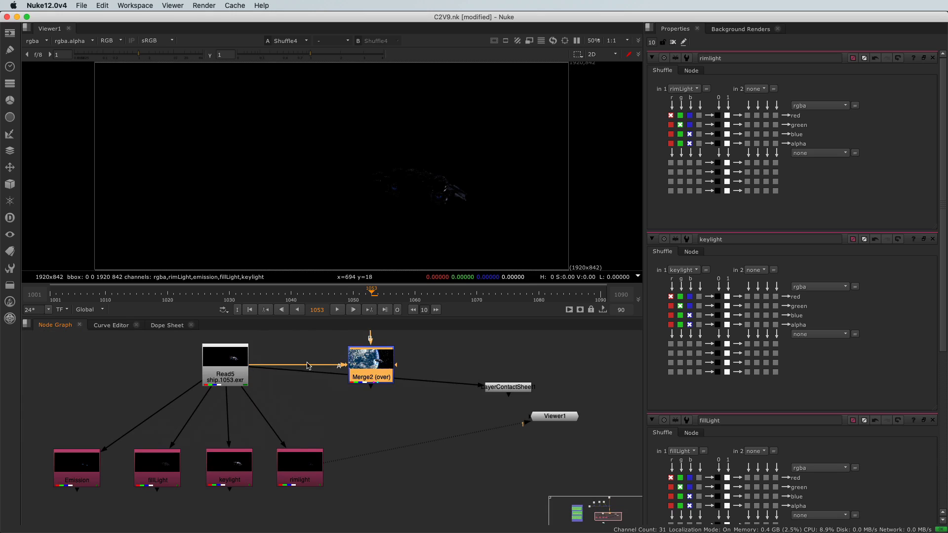
pyautogui.moveTo(378, 374); pyautogui.dragTo(373, 372)
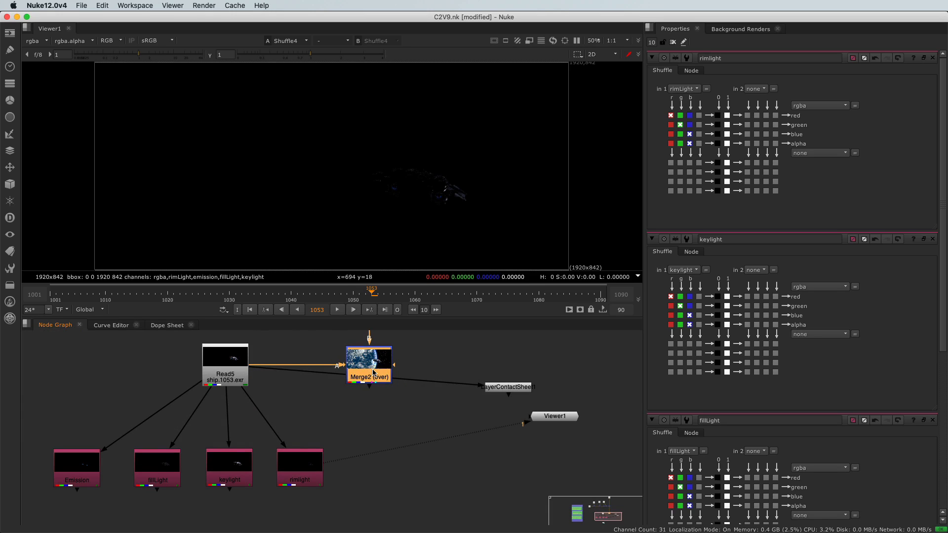
pyautogui.hotkey('alt', 'p')
# Toggle the ship Read node's postage stamp off and on again, and move the node level with Merge2.
pyautogui.moveTo(219, 388); pyautogui.dragTo(220, 437, button='middle')
pyautogui.moveTo(158, 366); pyautogui.dragTo(292, 456)
pyautogui.hotkey('alt', 'p')
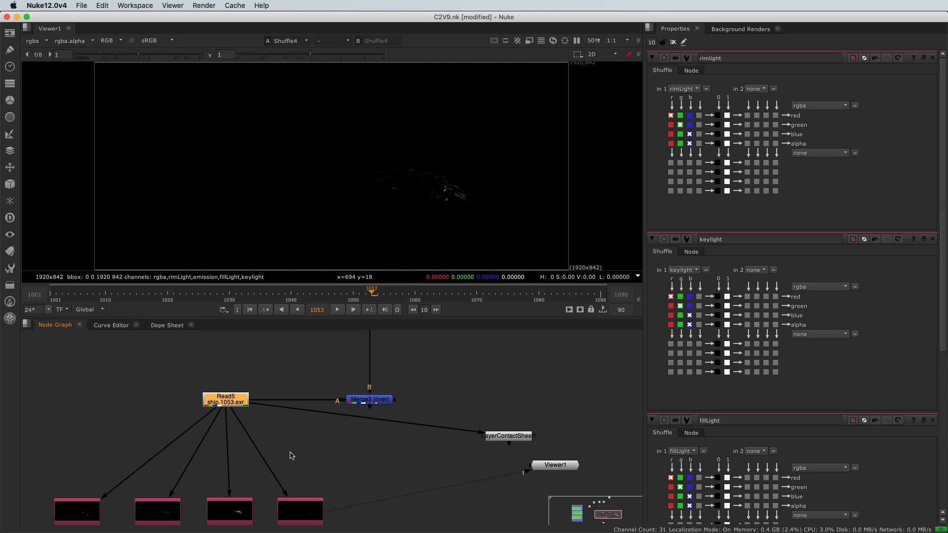
pyautogui.hotkey('alt', 'p')
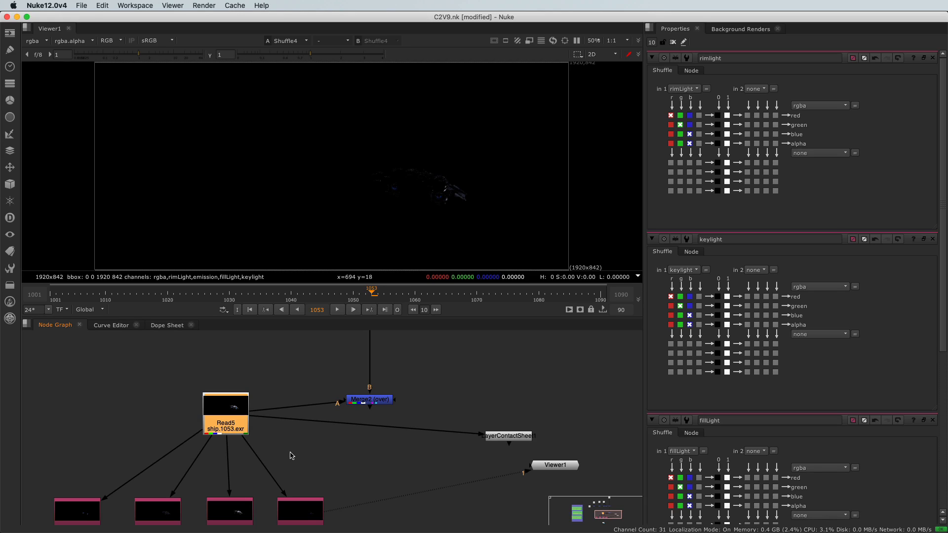
pyautogui.moveTo(235, 429); pyautogui.dragTo(236, 420)
pyautogui.scroll(-1, 235, 420)
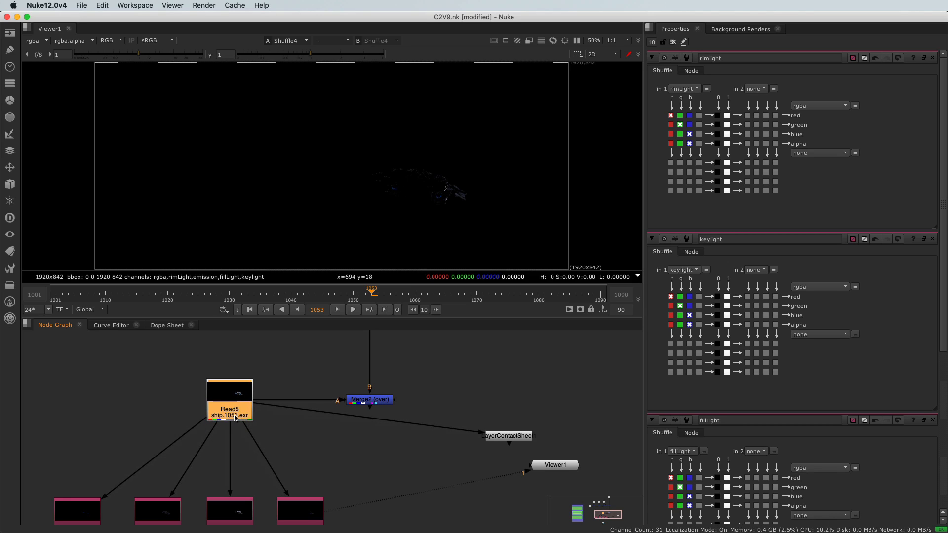
pyautogui.scroll(-3, 180, 447)
pyautogui.moveTo(174, 437); pyautogui.dragTo(175, 435, button='middle')
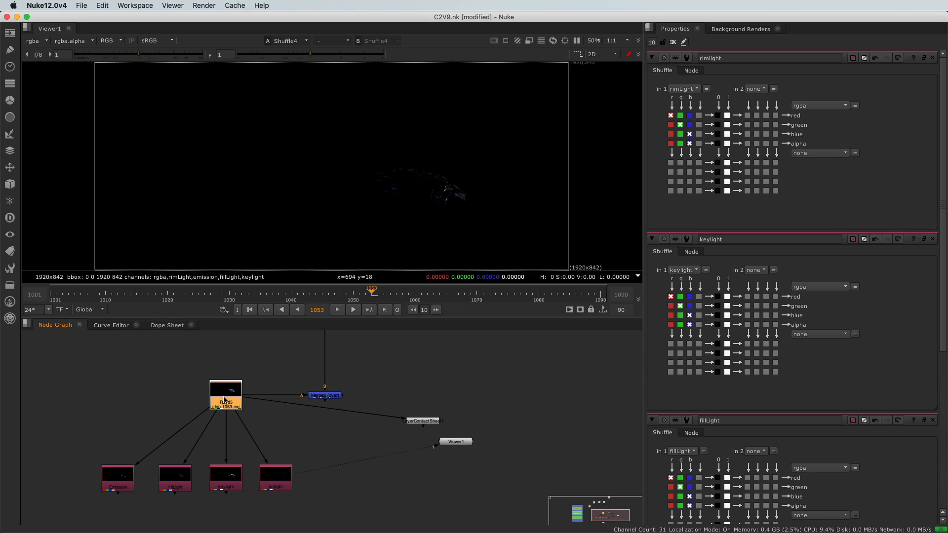
# Show the ship Read node in the viewer and examine the list of layers it contains.
pyautogui.press('1')
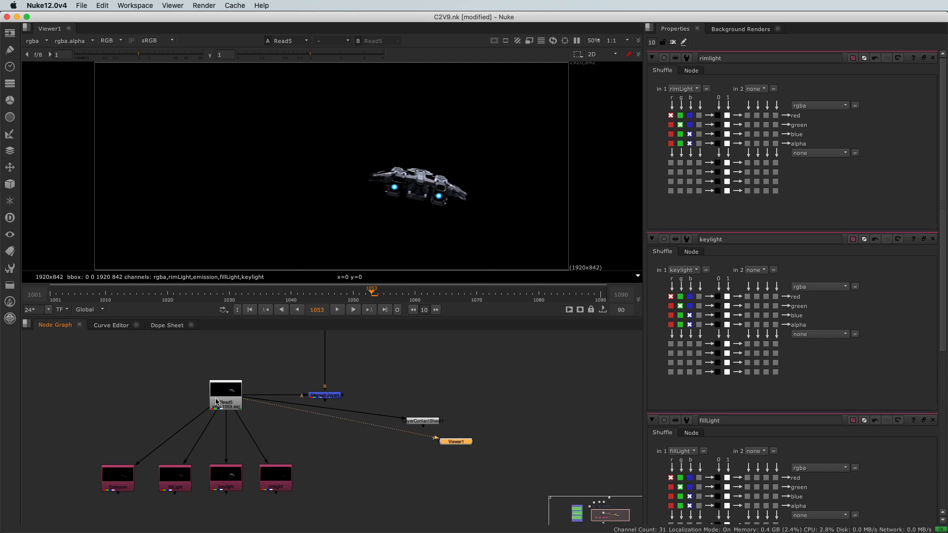
pyautogui.click(222, 404)
pyautogui.click(38, 42)
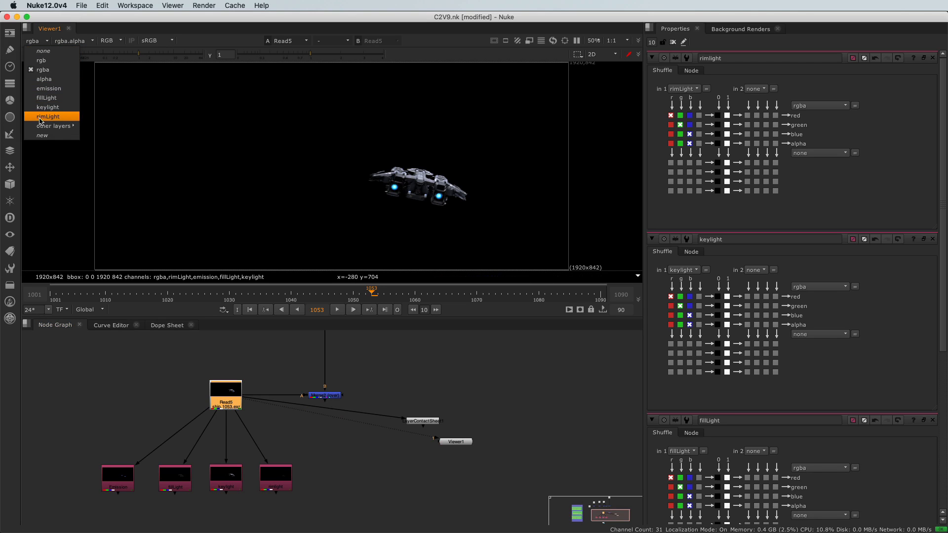
pyautogui.moveTo(40, 127)
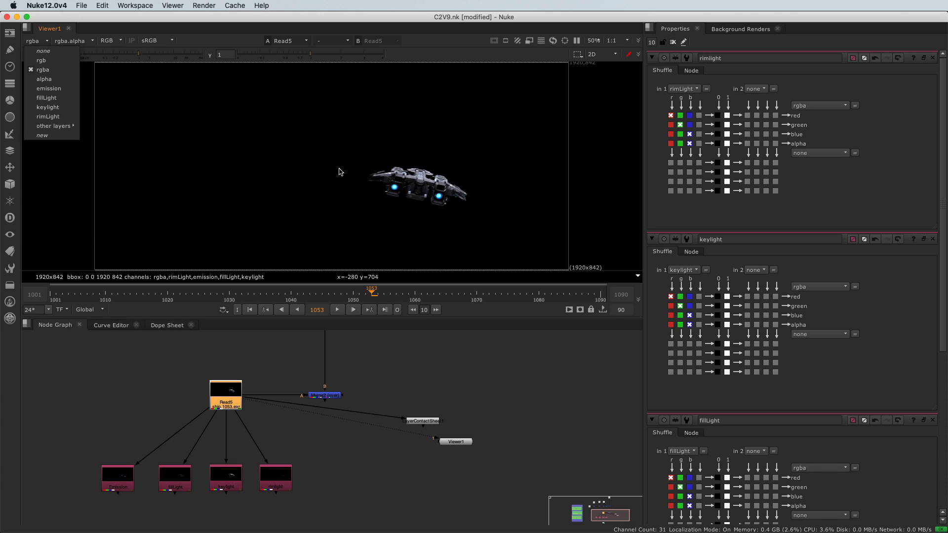
pyautogui.click(77, 453)
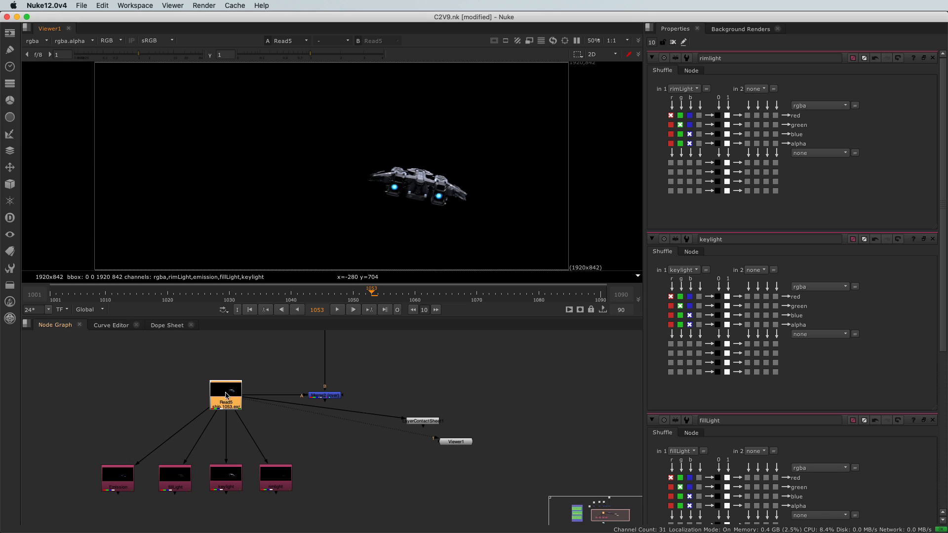
# Add a Merge node directly beneath fillLight, with fillLight feeding input A and Emission feeding input B.
pyautogui.moveTo(225, 401); pyautogui.dragTo(223, 398)
pyautogui.moveTo(206, 449); pyautogui.dragTo(208, 418, button='middle')
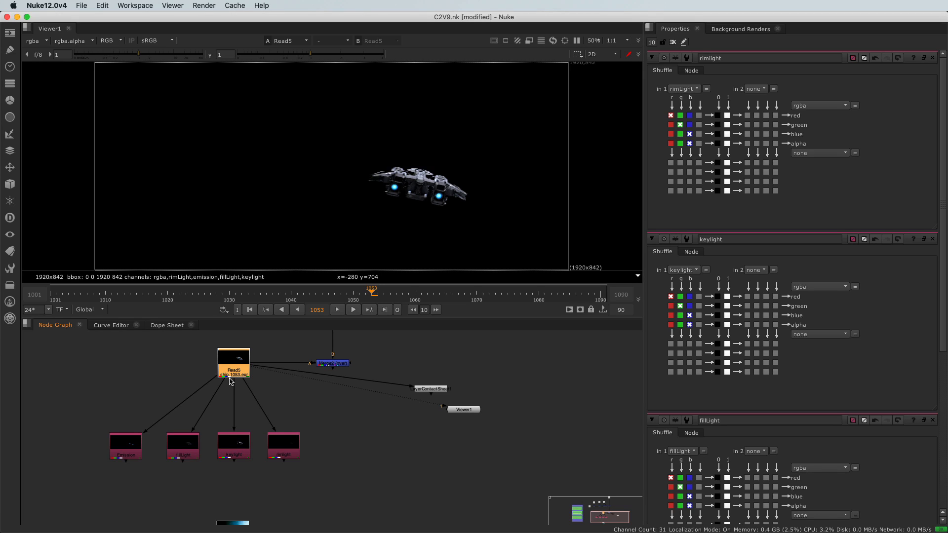
pyautogui.moveTo(174, 409); pyautogui.dragTo(170, 398, button='middle')
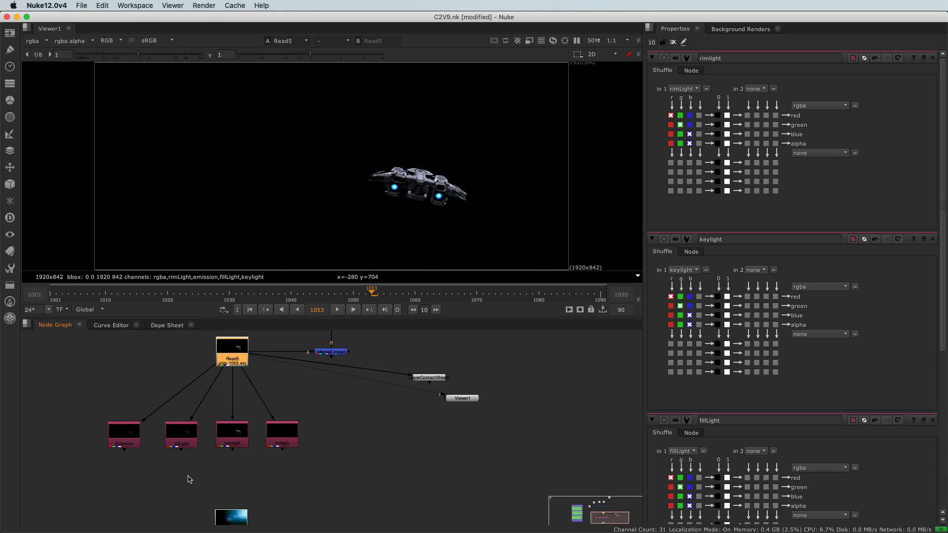
pyautogui.moveTo(187, 479); pyautogui.dragTo(208, 469, button='middle')
pyautogui.scroll(4, 151, 458)
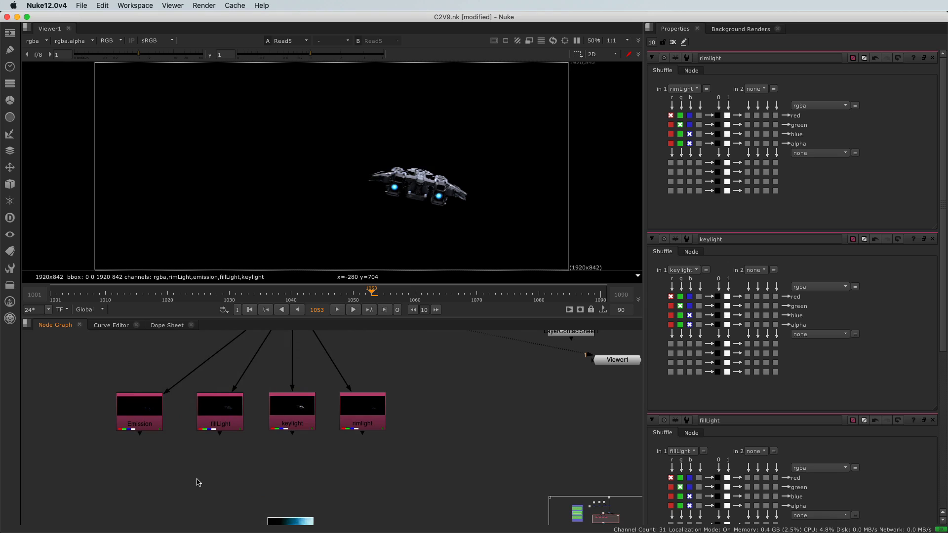
pyautogui.press('m')
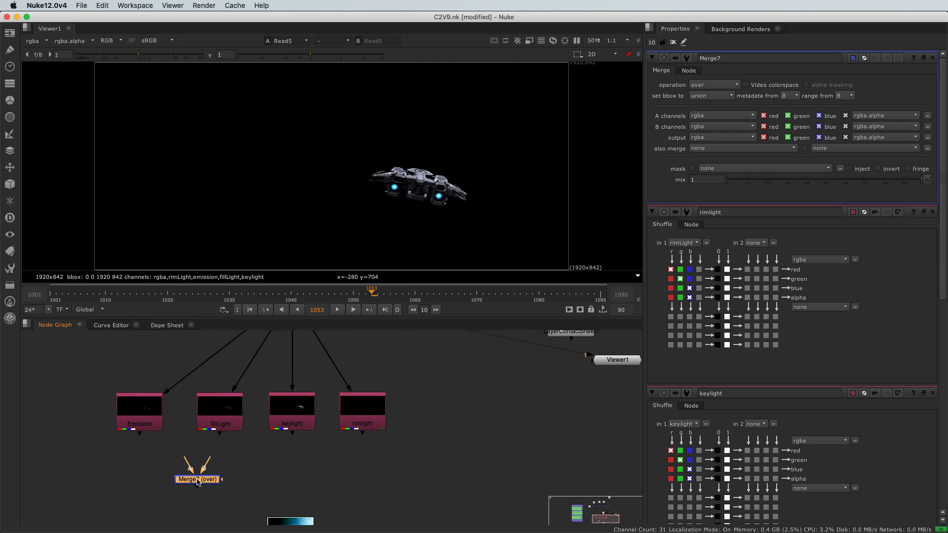
pyautogui.moveTo(188, 459); pyautogui.dragTo(221, 416)
pyautogui.moveTo(210, 466); pyautogui.dragTo(136, 420)
pyautogui.click(213, 490)
pyautogui.moveTo(203, 483); pyautogui.dragTo(226, 477)
pyautogui.moveTo(226, 480); pyautogui.dragTo(258, 435, button='middle')
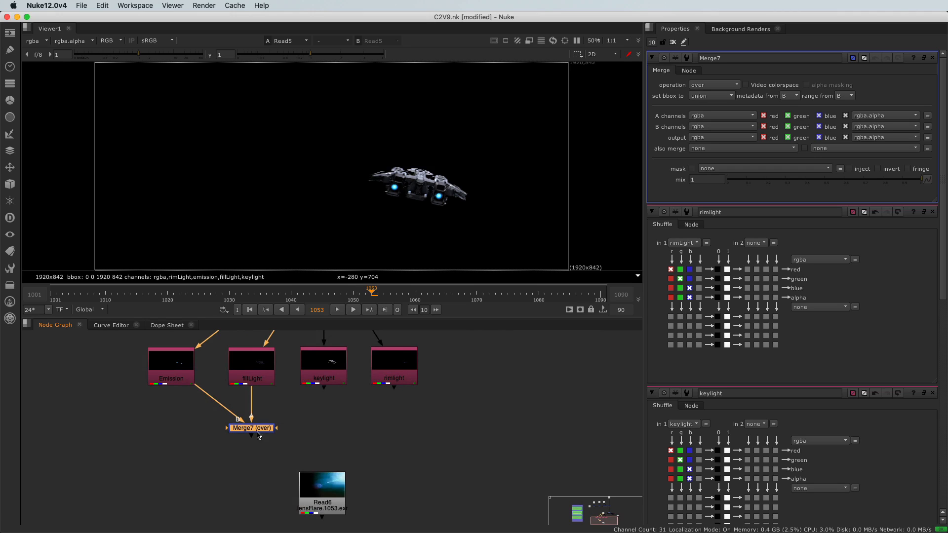
# Set the new Merge's operation to plus and show its result in the viewer.
pyautogui.click(727, 87)
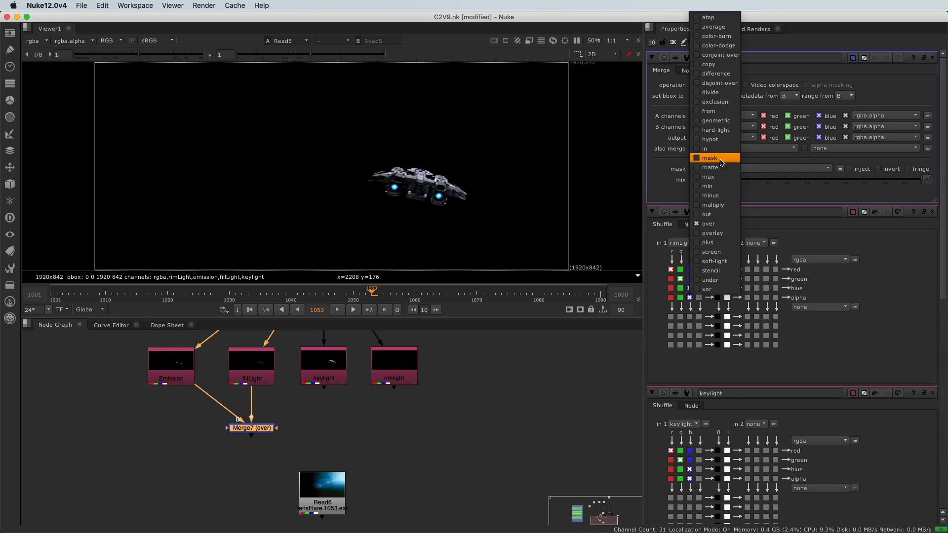
pyautogui.click(715, 244)
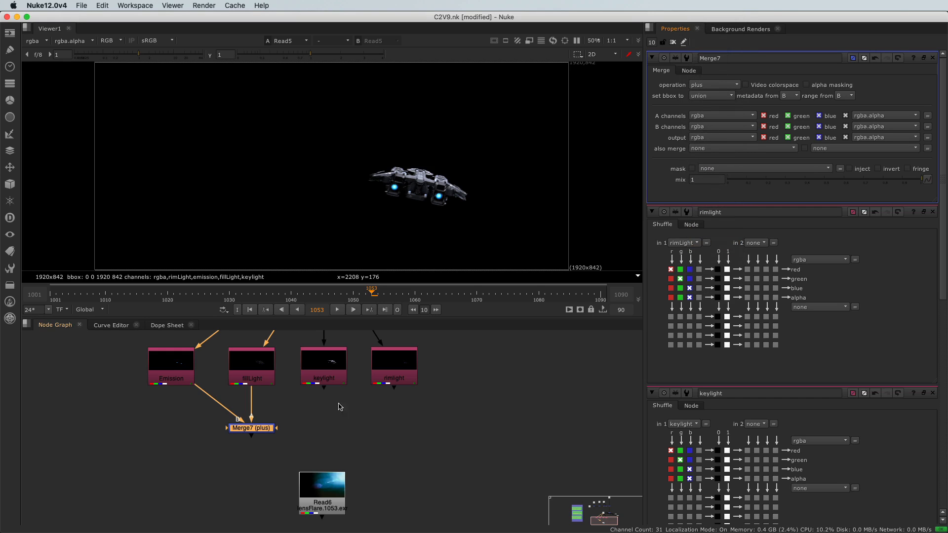
pyautogui.click(262, 452)
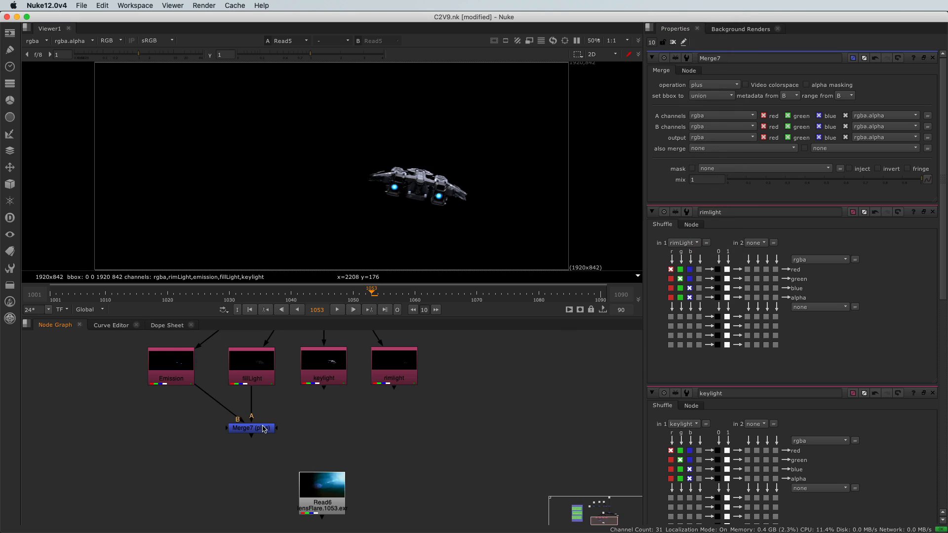
pyautogui.click(263, 429)
pyautogui.press('1')
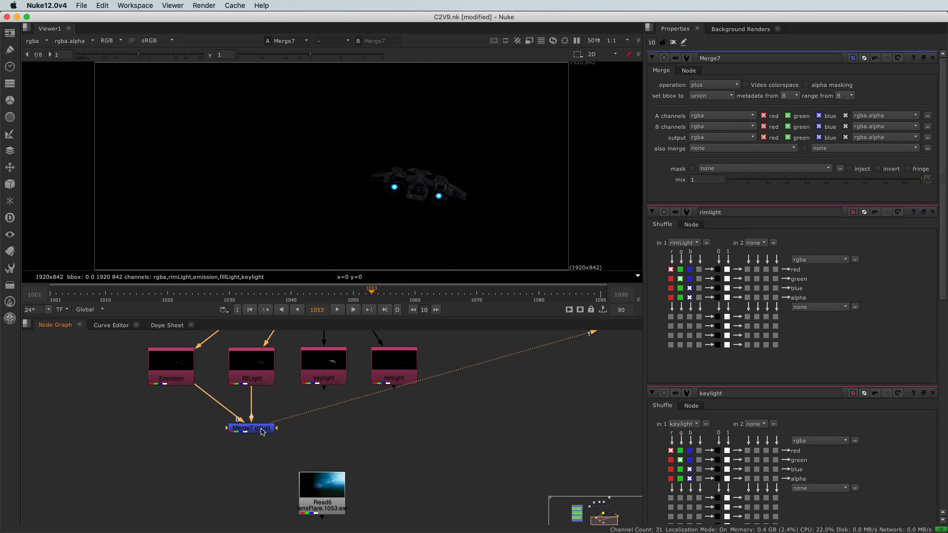
# View the Emission and fillLight passes separately, and compare them with the combined result of their plus Merge.
pyautogui.click(156, 385)
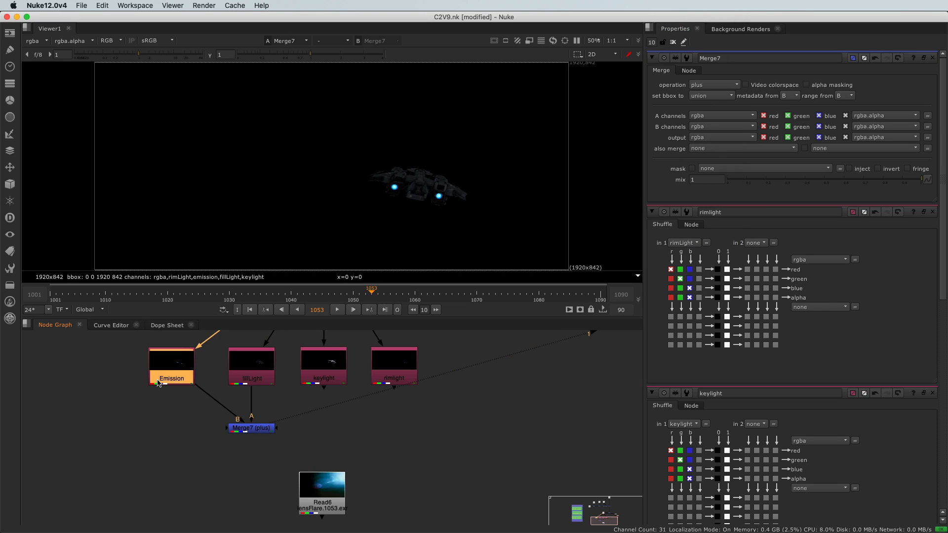
pyautogui.press('1')
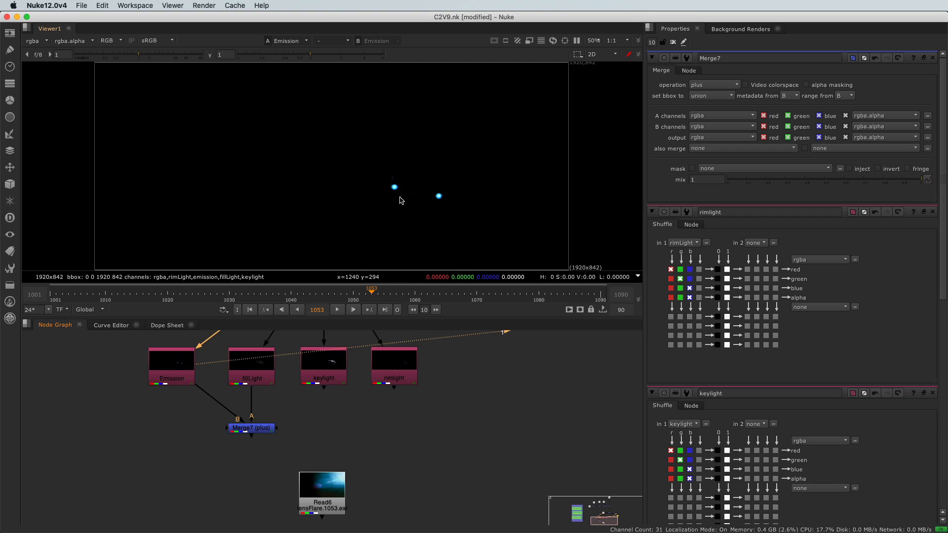
pyautogui.click(250, 379)
pyautogui.press('1')
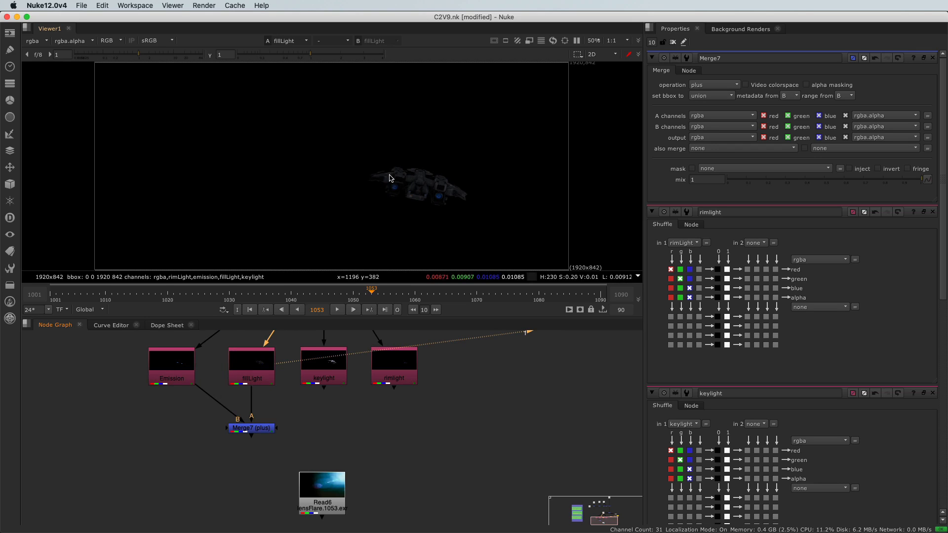
pyautogui.click(247, 430)
pyautogui.press('1')
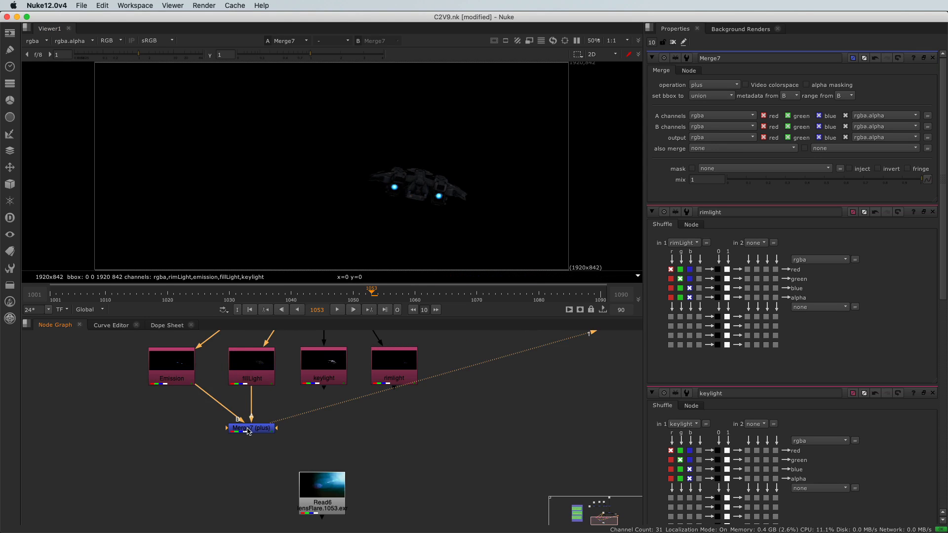
# Move the lens flare Read node further down the node graph and enlarge the node graph area upward.
pyautogui.moveTo(247, 430); pyautogui.dragTo(236, 300, button='middle')
pyautogui.moveTo(308, 384); pyautogui.dragTo(308, 498)
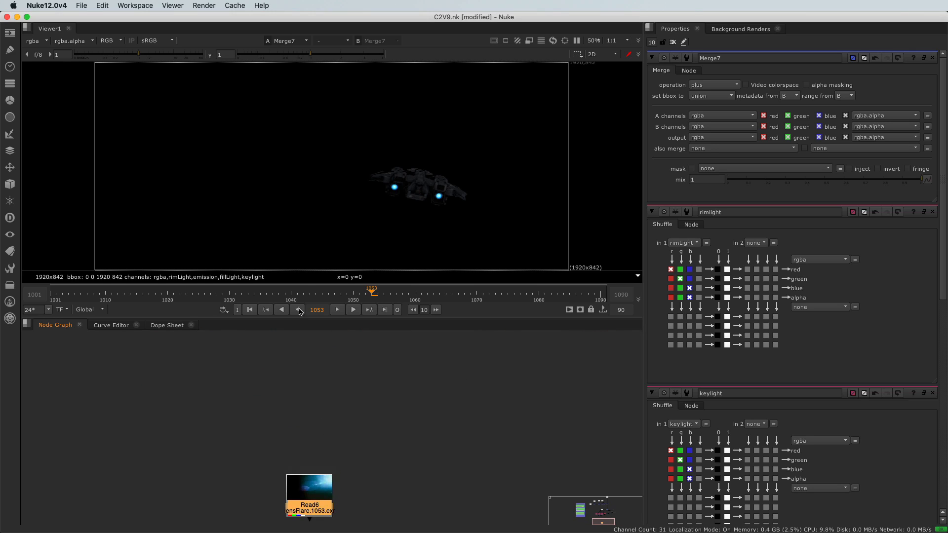
pyautogui.moveTo(302, 318); pyautogui.dragTo(310, 286)
pyautogui.moveTo(273, 372); pyautogui.dragTo(277, 449, button='middle')
# Add a second plus Merge after the Emission and fillLight Merge, and place it directly beneath that node.
pyautogui.click(246, 426)
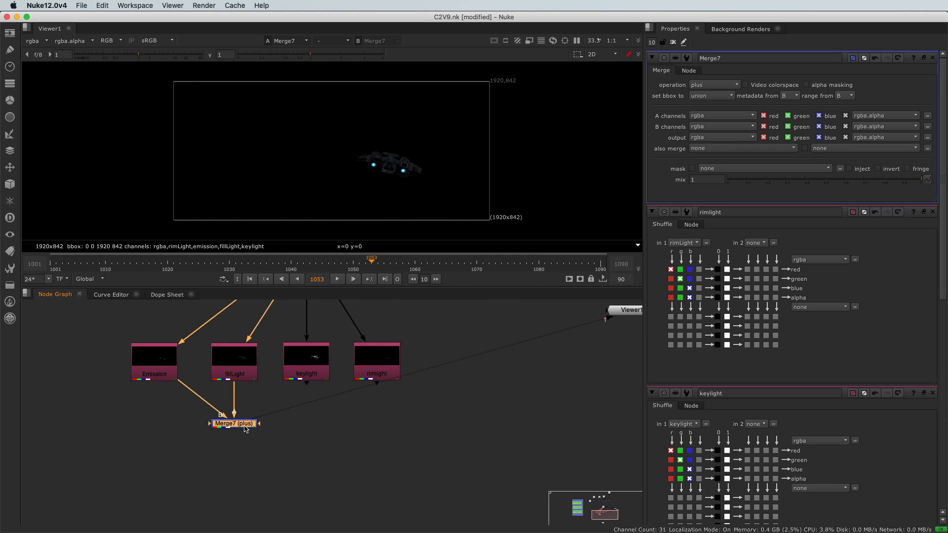
pyautogui.press('m')
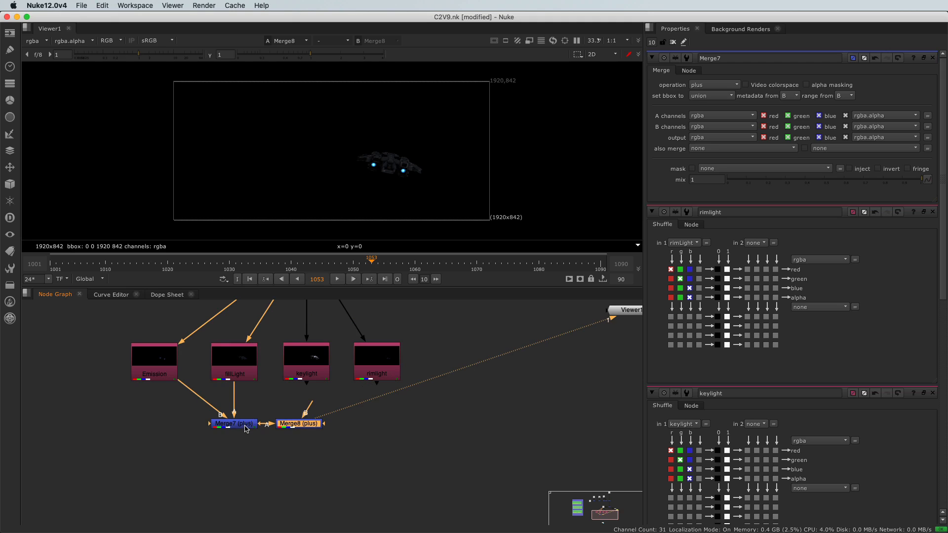
pyautogui.moveTo(295, 428); pyautogui.dragTo(278, 464)
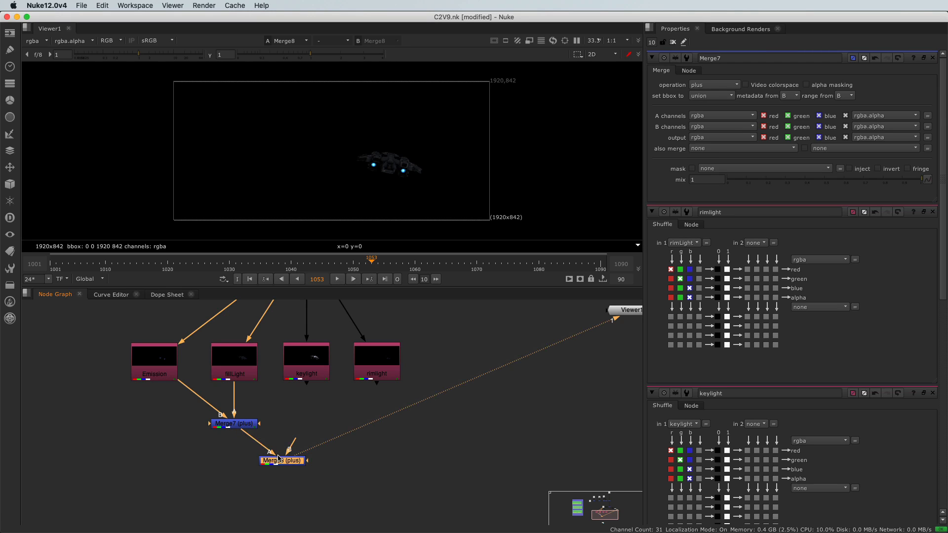
pyautogui.moveTo(275, 465); pyautogui.dragTo(235, 475)
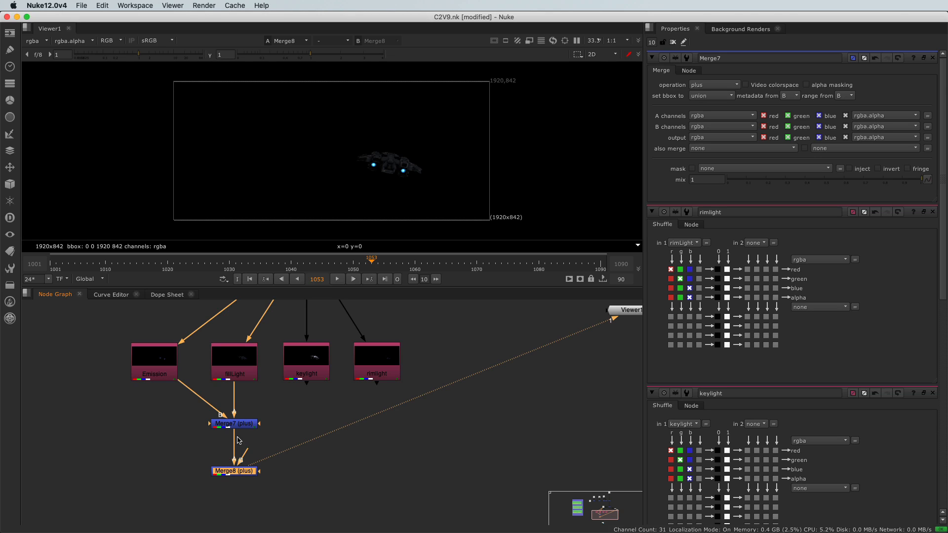
# Connect the second plus Merge's input A to keylight and its input B to the first plus Merge.
pyautogui.moveTo(235, 436); pyautogui.dragTo(317, 373)
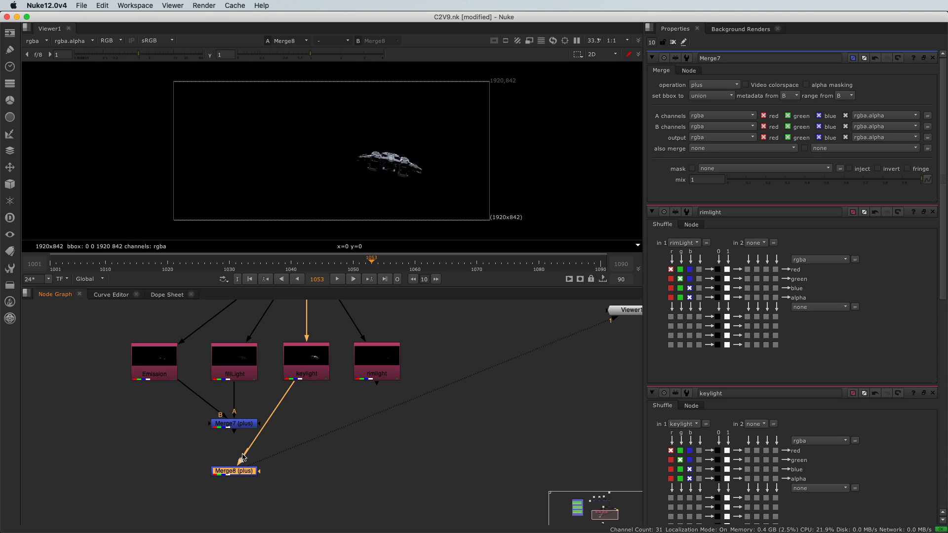
pyautogui.moveTo(239, 455); pyautogui.dragTo(235, 428)
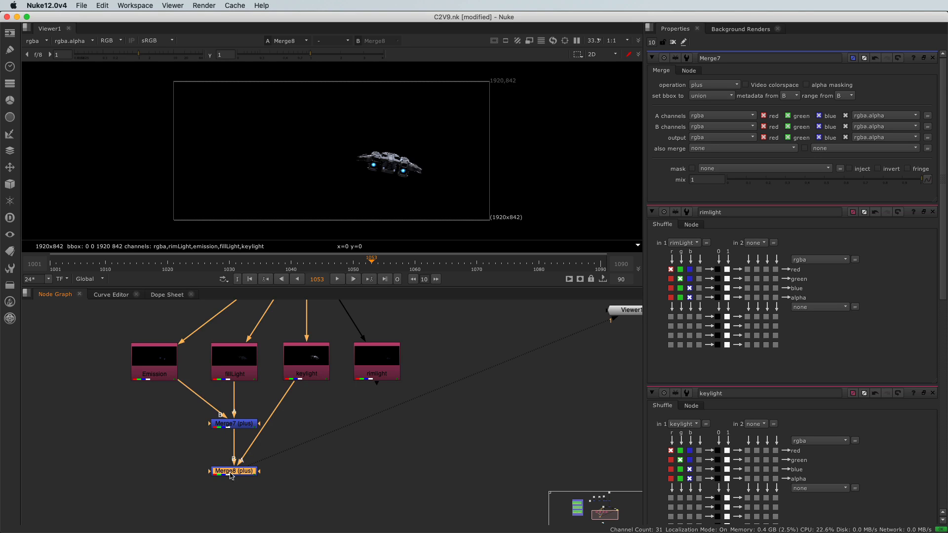
pyautogui.moveTo(233, 488); pyautogui.dragTo(234, 467, button='middle')
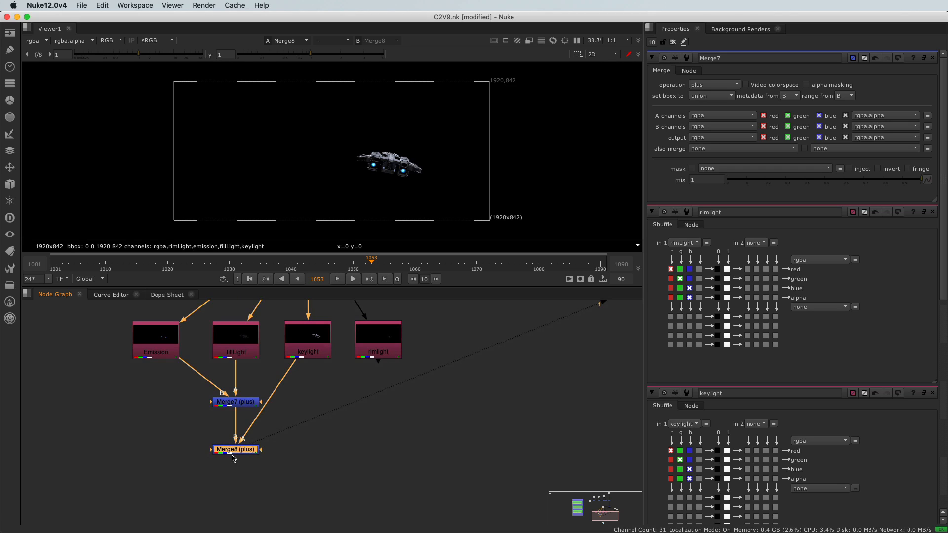
# Add a third plus Merge after the second one and place it directly beneath in the same column.
pyautogui.press('ctrl')
pyautogui.press('m')
pyautogui.moveTo(316, 454); pyautogui.dragTo(250, 498)
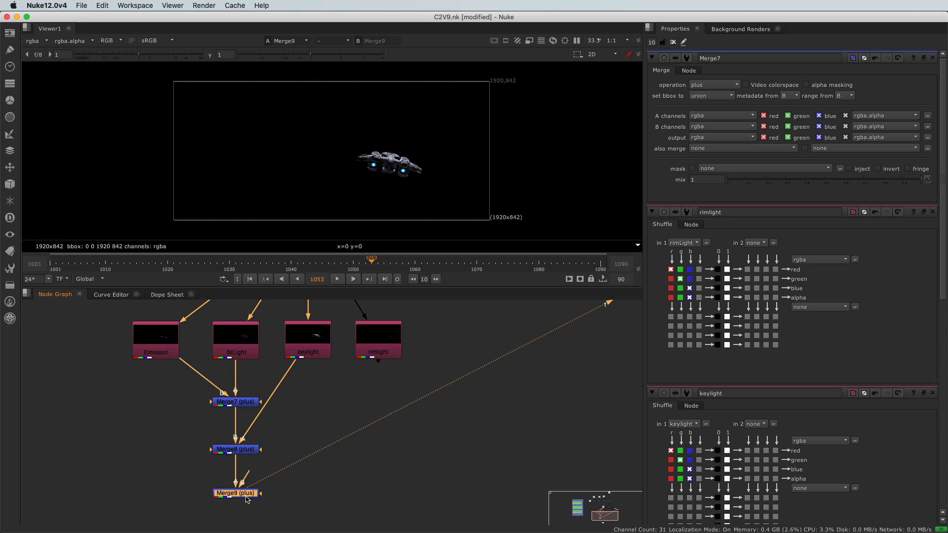
# Swap the third plus Merge's inputs so B takes the second plus Merge, and connect its input A to rimlight.
pyautogui.hotkey('shift', 'x')
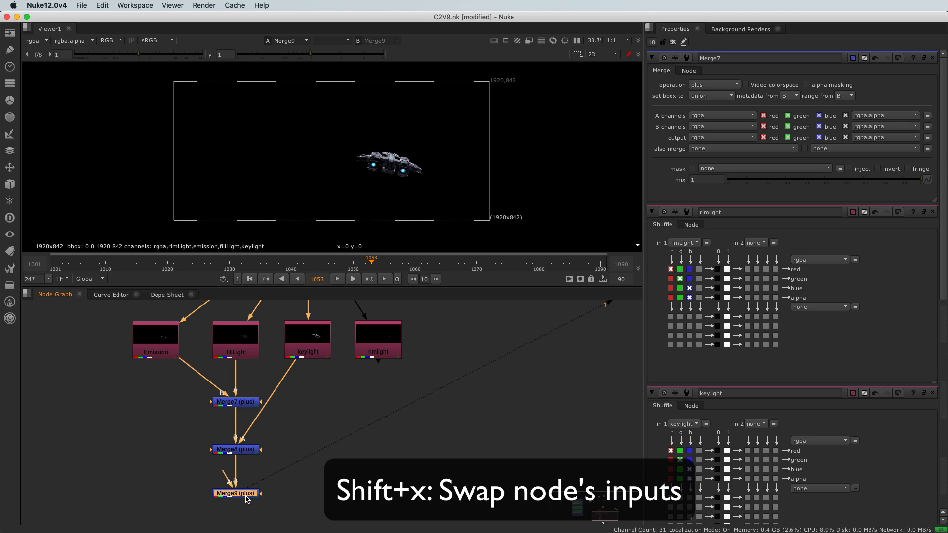
pyautogui.hotkey('shift', 'x')
pyautogui.hotkey('shift', 'x')
pyautogui.hotkey('shift', 'x')
pyautogui.hotkey('shift', 'x')
pyautogui.hotkey('shift', 'x')
pyautogui.hotkey('shift', 'x')
pyautogui.hotkey('shift', 'x')
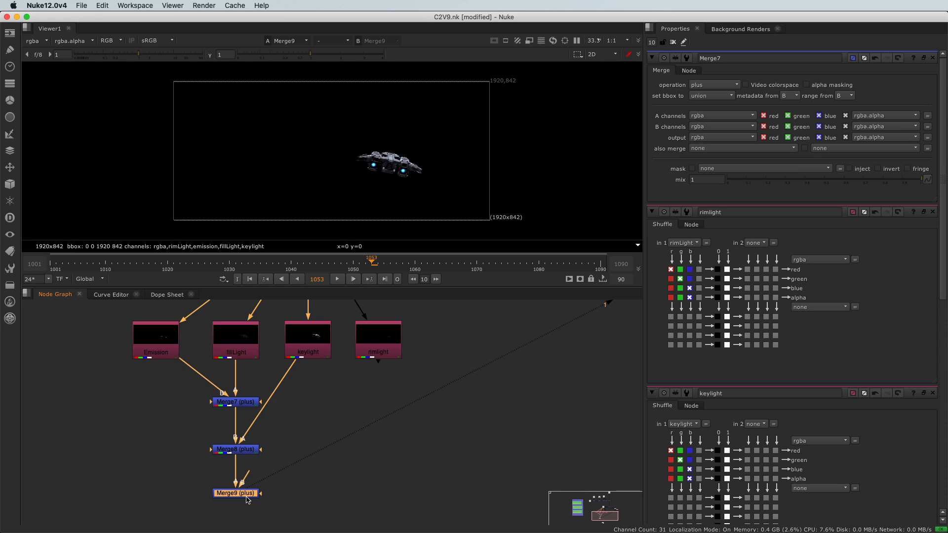
pyautogui.hotkey('shift', 'x')
pyautogui.moveTo(224, 477); pyautogui.dragTo(387, 351)
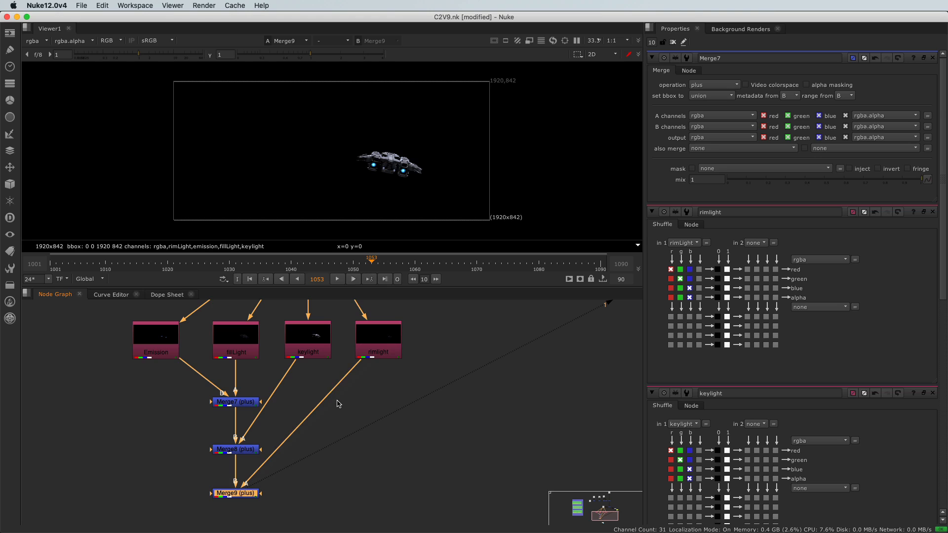
pyautogui.scroll(-4, 338, 404)
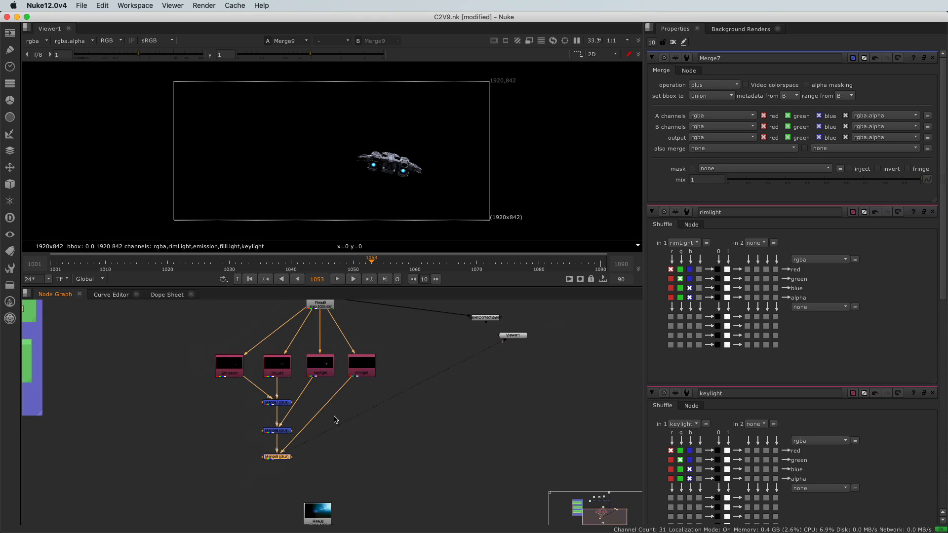
pyautogui.scroll(2, 334, 422)
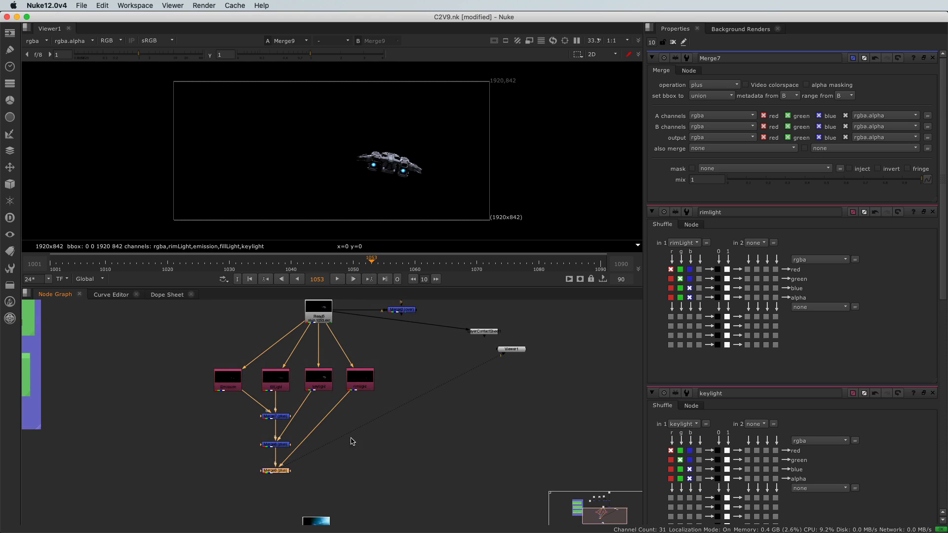
pyautogui.click(326, 319)
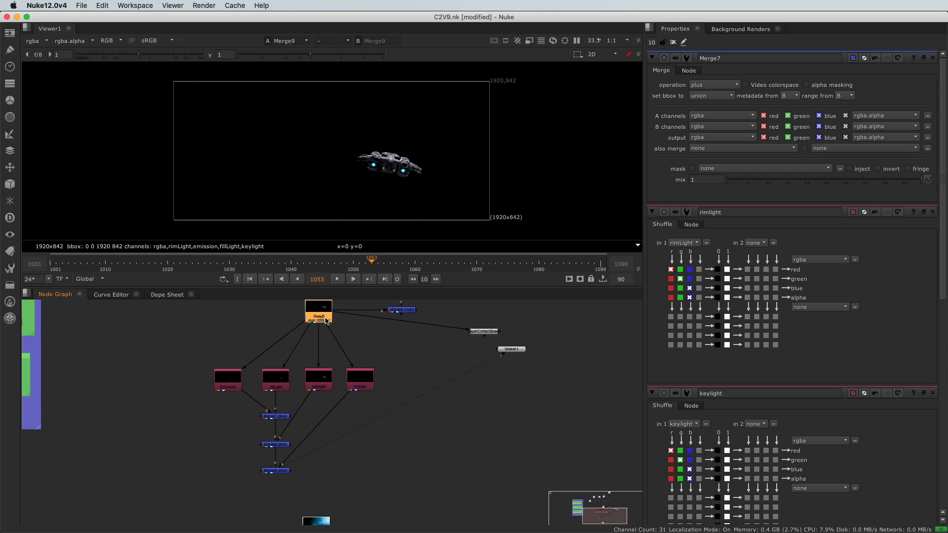
pyautogui.click(276, 472)
pyautogui.scroll(4, 276, 476)
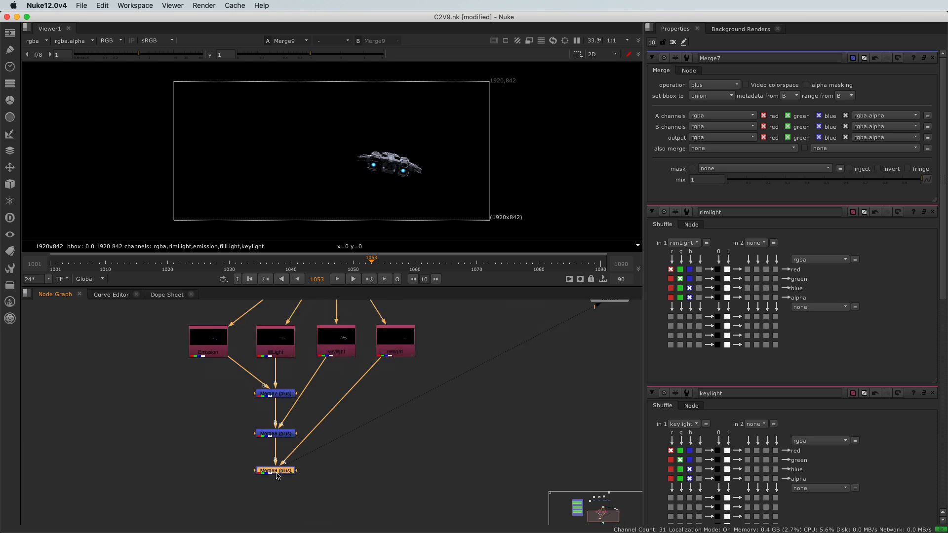
# Move the Viewer1 node down the graph to sit roughly level with the third plus Merge.
pyautogui.scroll(-2, 288, 473)
pyautogui.scroll(-2, 288, 473)
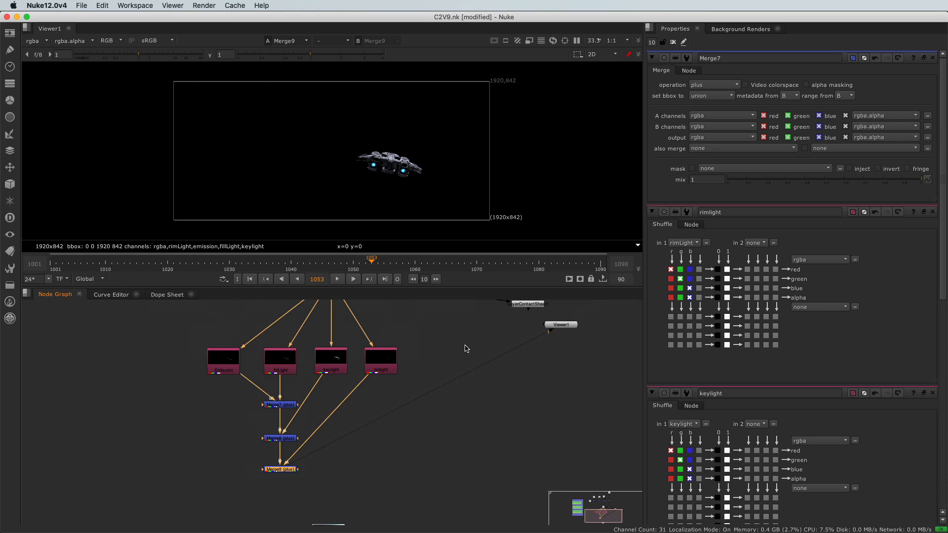
pyautogui.moveTo(563, 325); pyautogui.dragTo(533, 453)
pyautogui.scroll(2, 529, 458)
pyautogui.scroll(2, 521, 472)
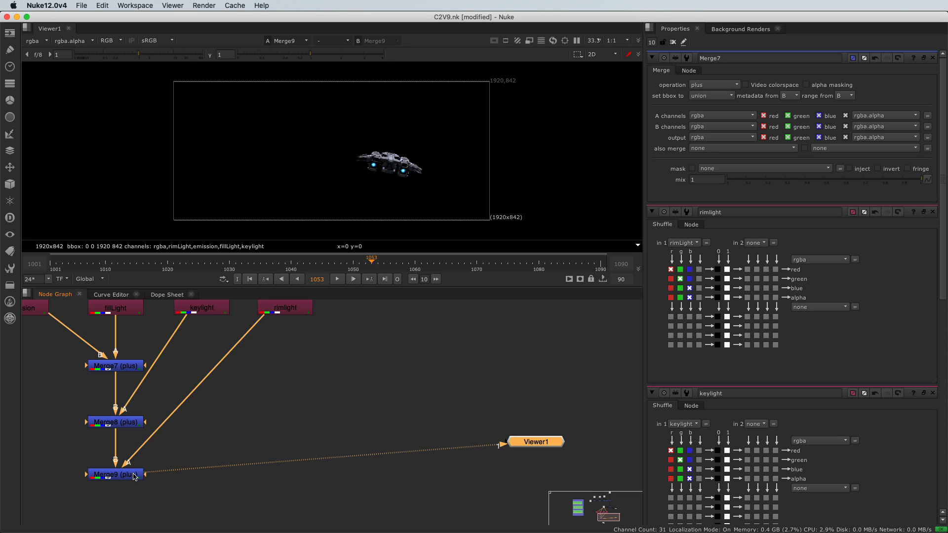
# Connect the ship's Read node to the viewer's second input, keeping the third plus Merge on the first.
pyautogui.scroll(-2, 136, 477)
pyautogui.moveTo(199, 460); pyautogui.dragTo(227, 504, button='middle')
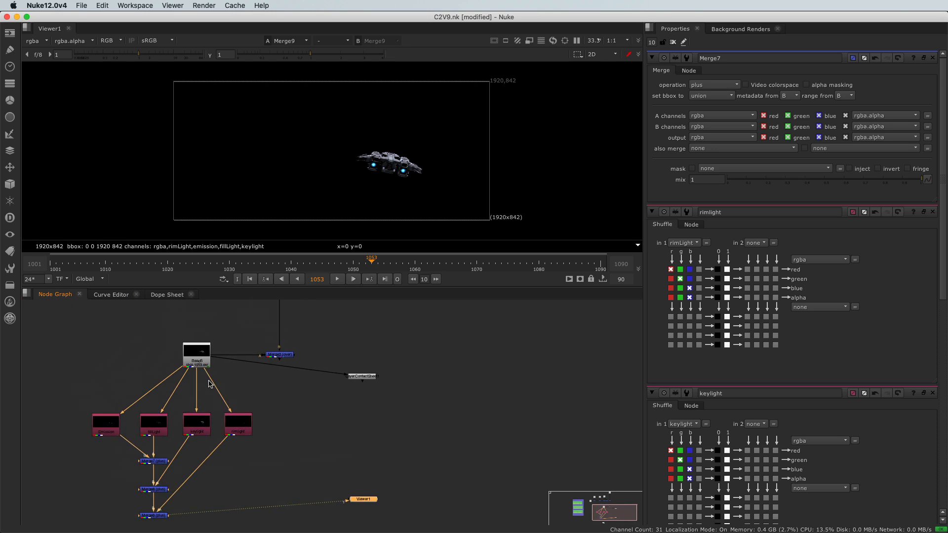
pyautogui.scroll(1, 209, 381)
pyautogui.click(200, 356)
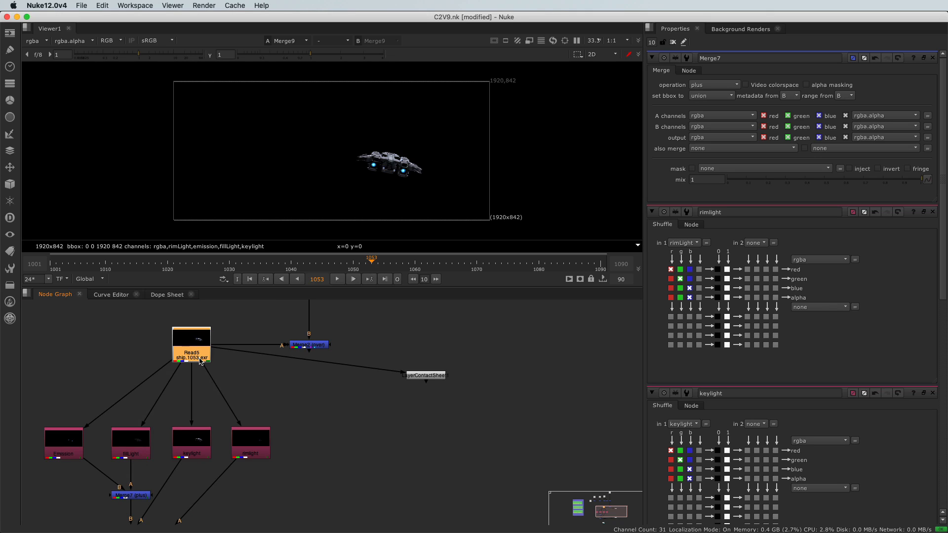
pyautogui.press('1')
pyautogui.scroll(-3, 194, 356)
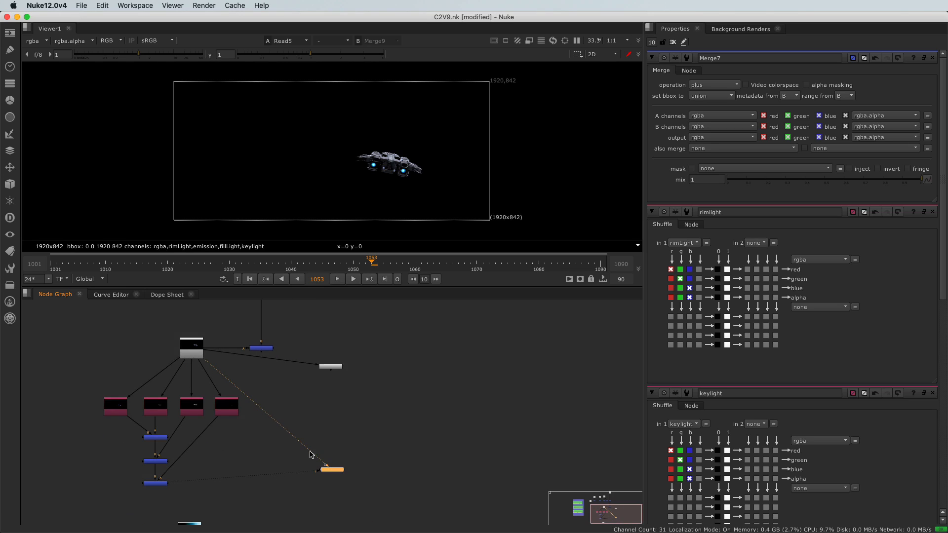
# Zoom in on the ship and compare the recombined Merge9 output with the original Read5 render.
pyautogui.scroll(8, 399, 166)
pyautogui.scroll(2, 399, 166)
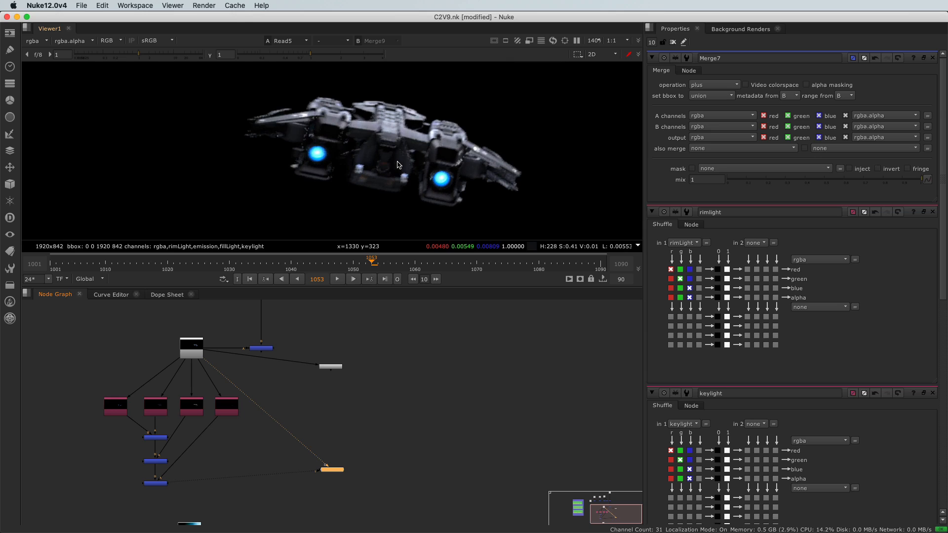
pyautogui.press('1')
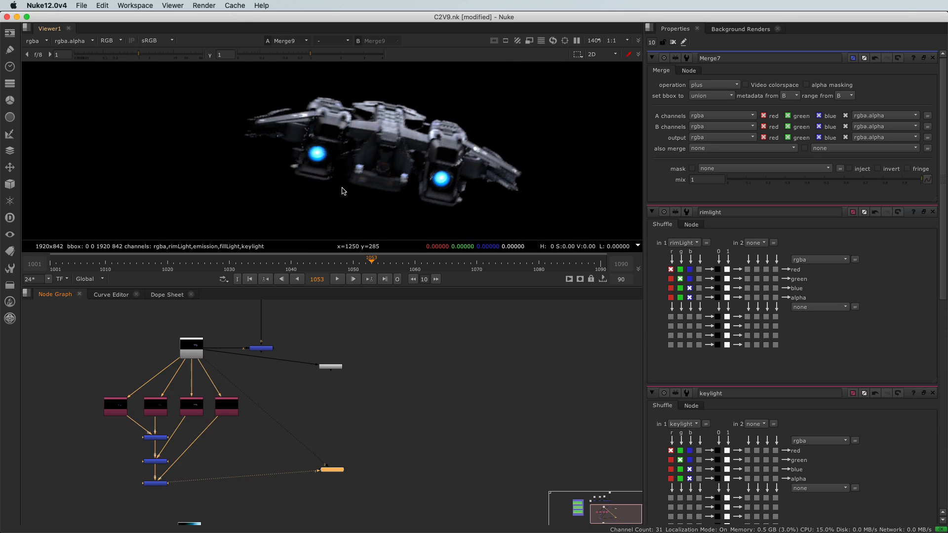
pyautogui.press('1')
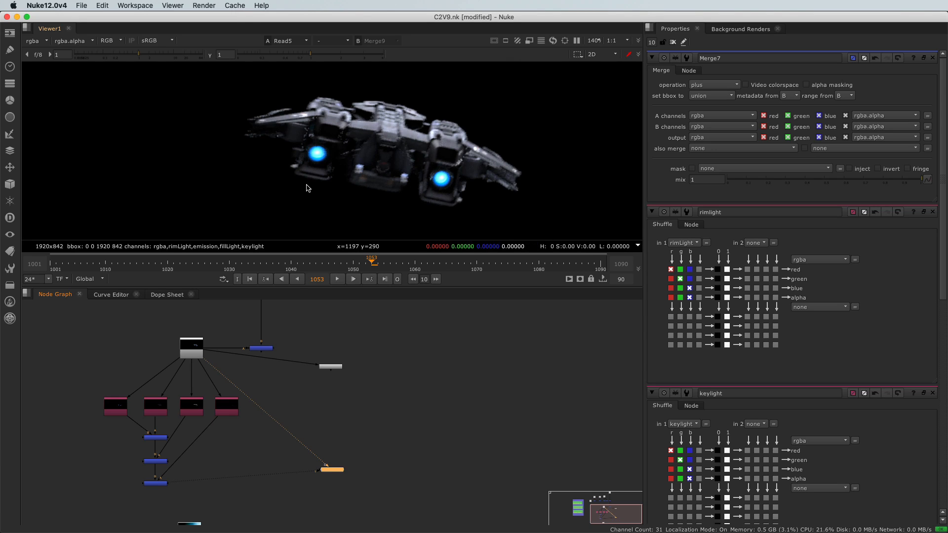
# Disable the third plus Merge that adds rimlight and view its output.
pyautogui.moveTo(86, 377)
pyautogui.mouseDown()
pyautogui.moveTo(118, 415)
pyautogui.moveTo(273, 507)
pyautogui.mouseUp()
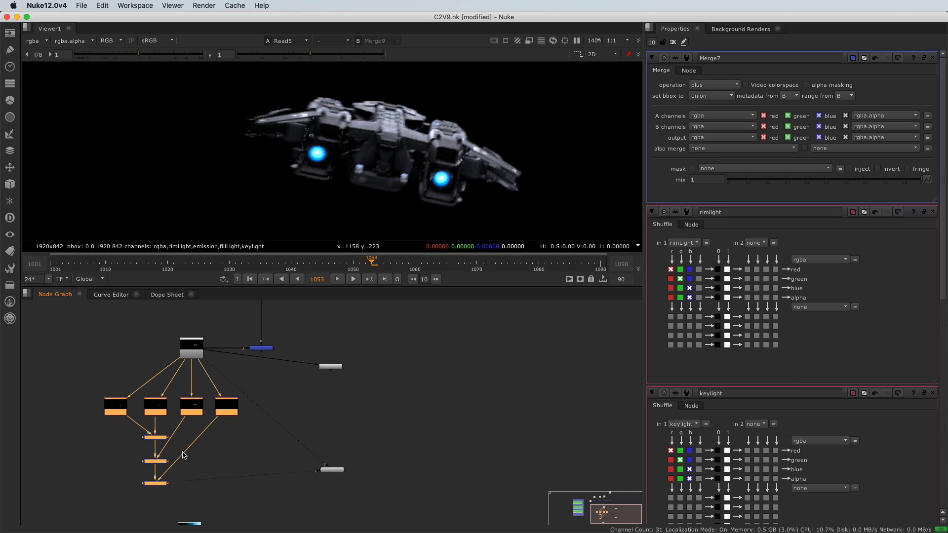
pyautogui.click(109, 482)
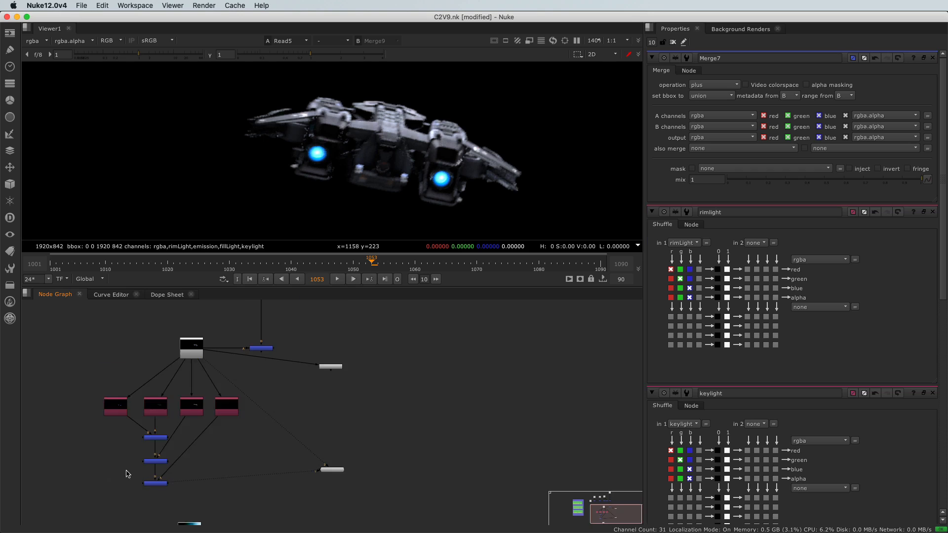
pyautogui.scroll(5, 127, 474)
pyautogui.moveTo(125, 467); pyautogui.dragTo(236, 504)
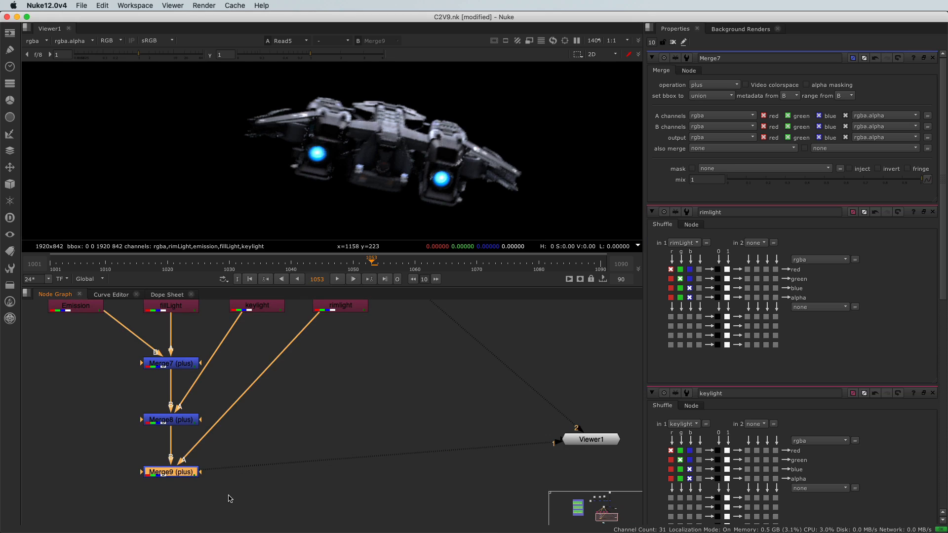
pyautogui.press('d')
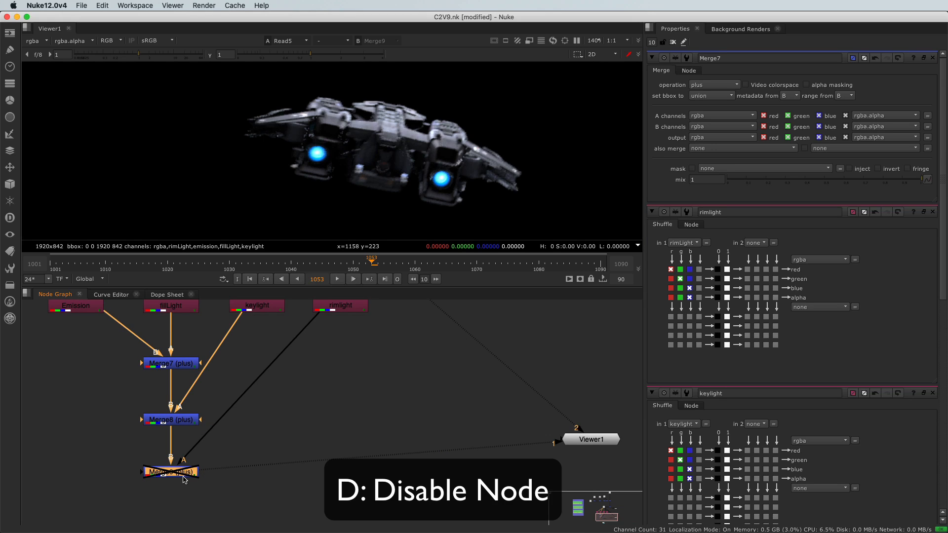
pyautogui.press('1')
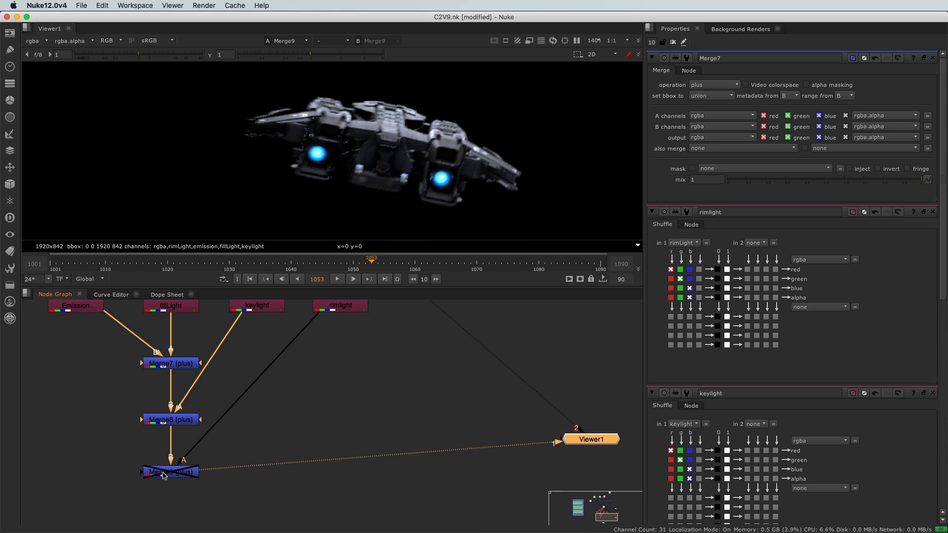
# Switch repeatedly between the Merge9 and Read5 viewer inputs to compare the ship without and with rimlight.
pyautogui.press('2')
pyautogui.press('1')
pyautogui.press('2')
pyautogui.press('1')
pyautogui.press('2')
pyautogui.press('1')
pyautogui.press('2')
pyautogui.press('1')
pyautogui.press('2')
pyautogui.press('1')
pyautogui.press('2')
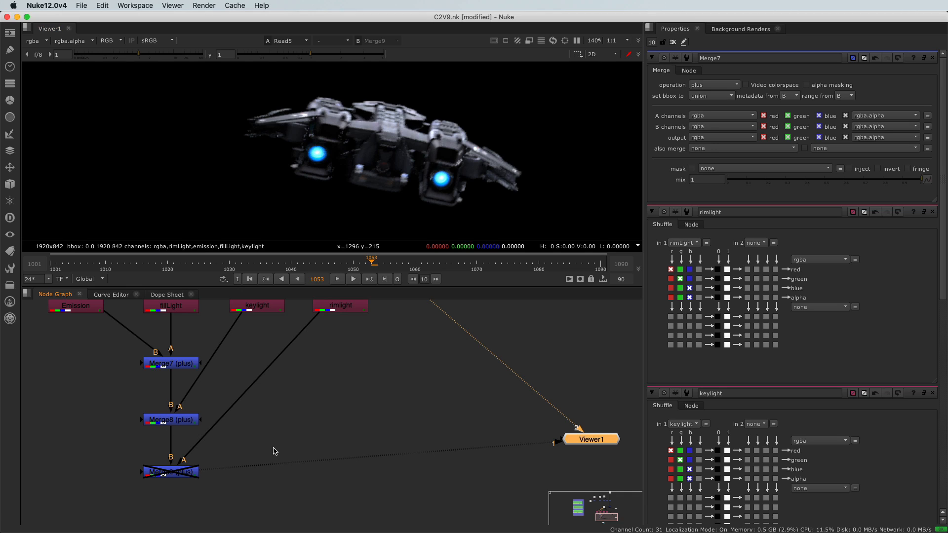
# Re-enable the third plus Merge that adds rimlight.
pyautogui.scroll(-2, 275, 452)
pyautogui.moveTo(176, 454); pyautogui.dragTo(236, 485)
pyautogui.press('d')
# Compare Read5 and Merge9 with a viewer wipe, turn the wipe off and view Merge9.
pyautogui.press('w')
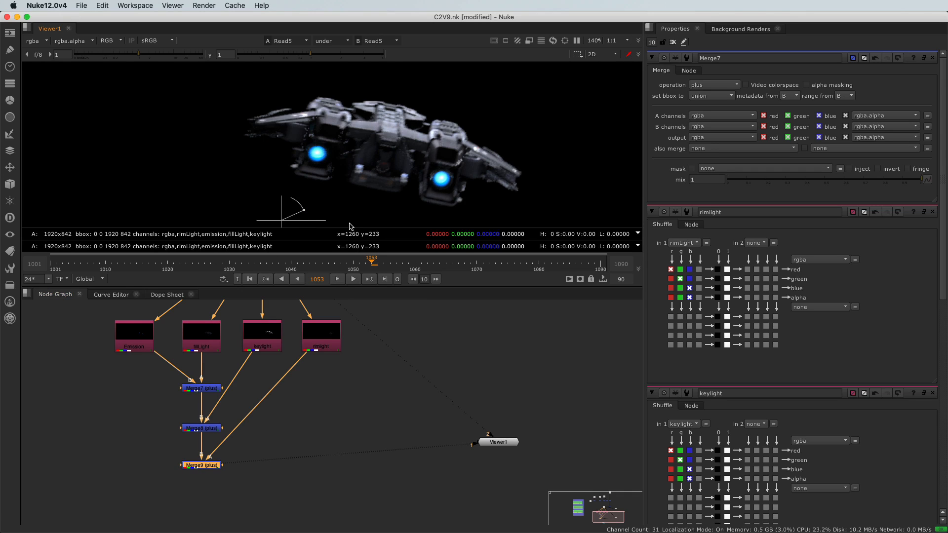
pyautogui.click(351, 427)
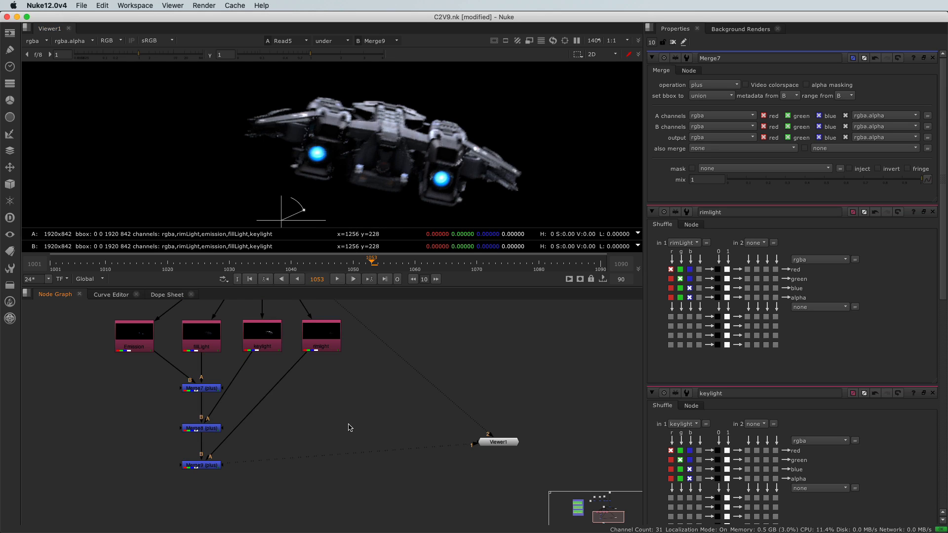
pyautogui.click(329, 41)
pyautogui.click(328, 53)
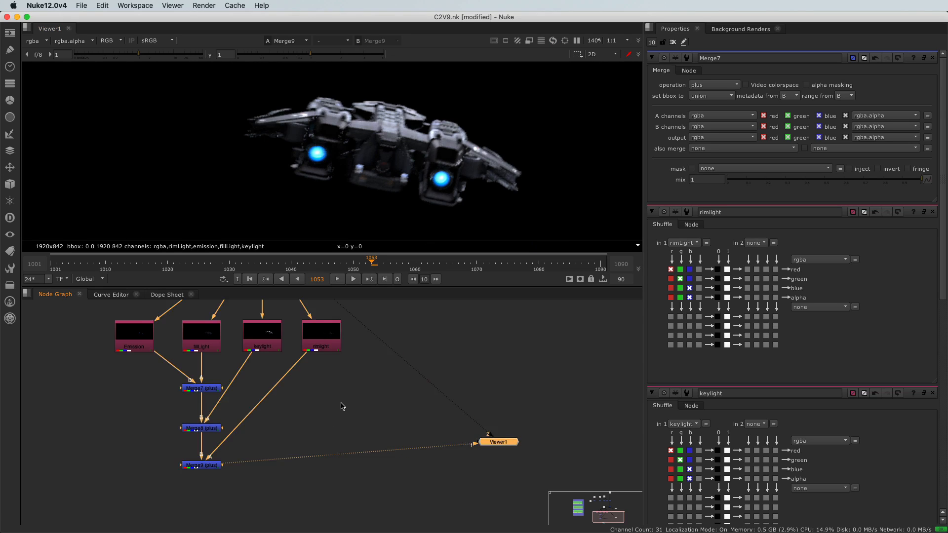
pyautogui.press('1')
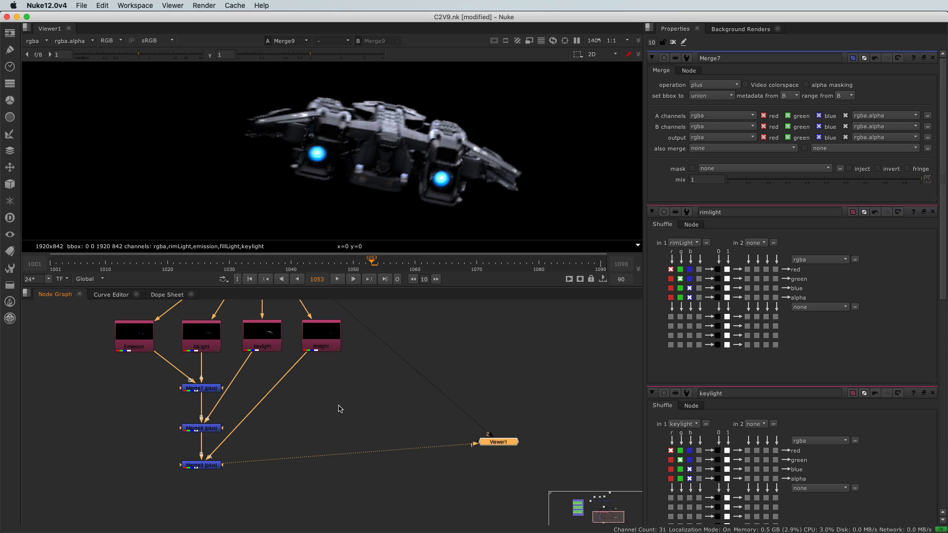
# Move the ship's Read node so it lines up above the fillLight Shuffle and the plus Merge column.
pyautogui.scroll(-6, 316, 427)
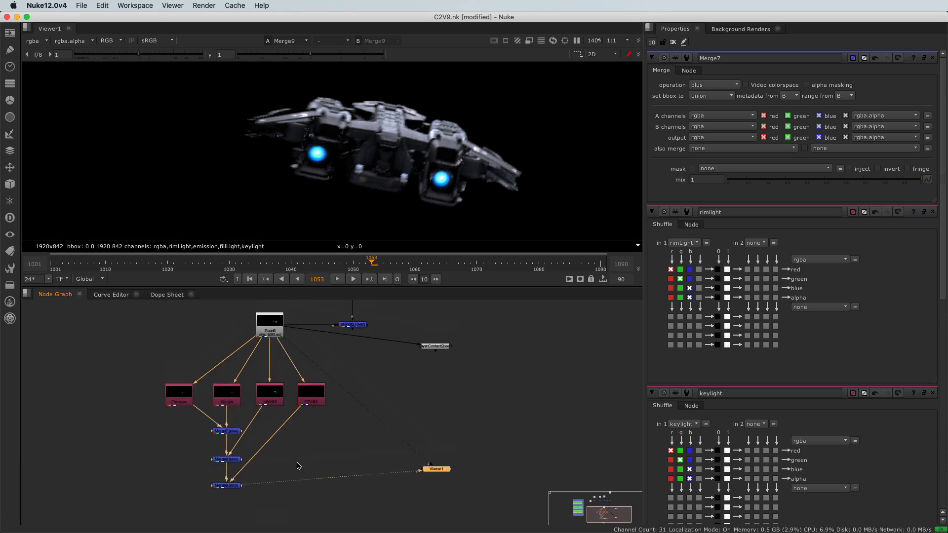
pyautogui.moveTo(281, 348); pyautogui.dragTo(244, 340)
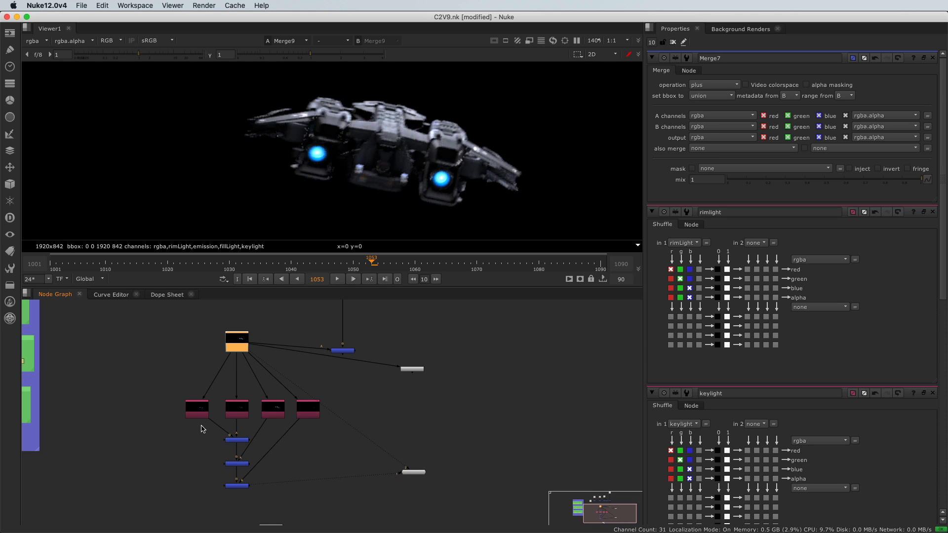
pyautogui.click(191, 414)
pyautogui.click(241, 411)
pyautogui.click(278, 408)
pyautogui.click(309, 411)
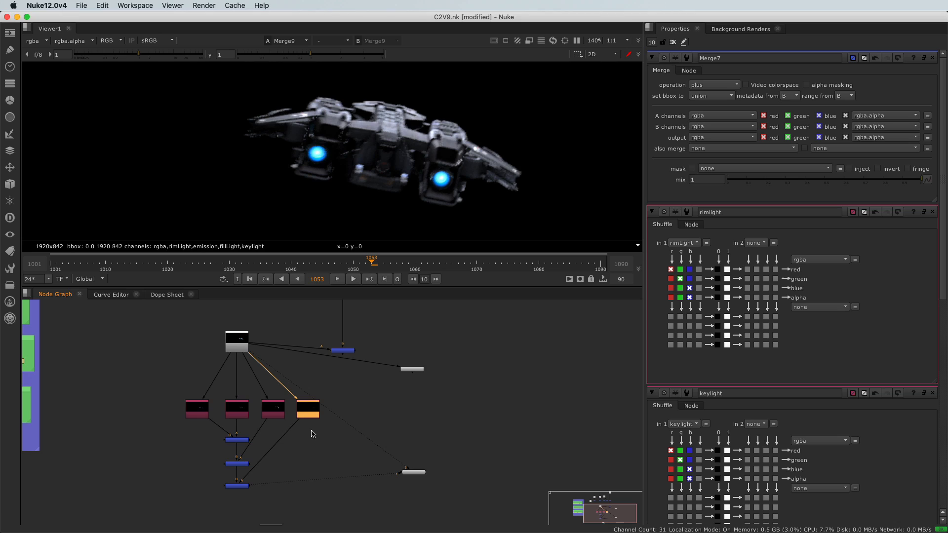